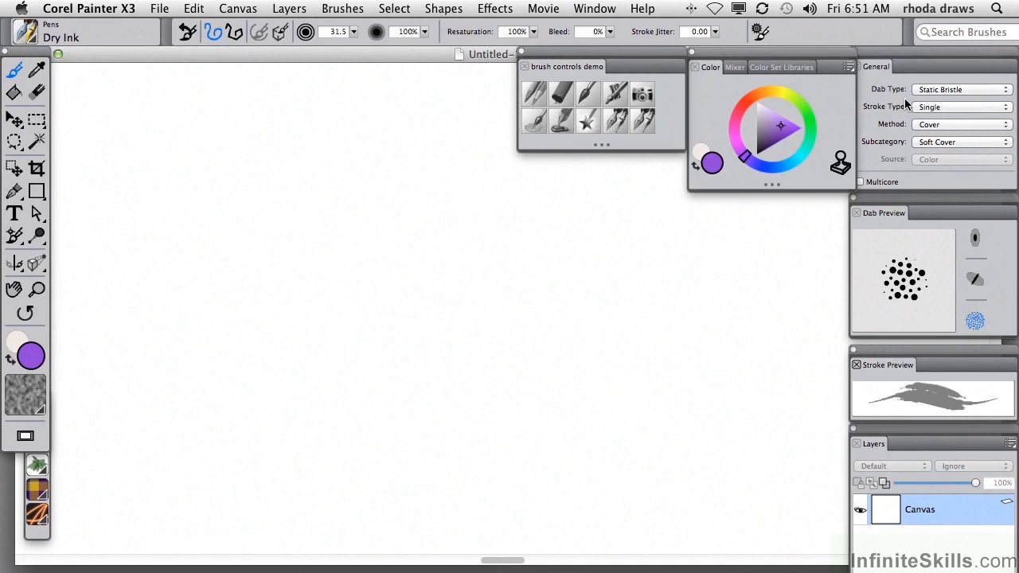
Review the General settings, keeping Static Bristle dab, Single stroke, Cover method and Soft Cover
{"action": "left_click", "coordinate": [964, 90]}
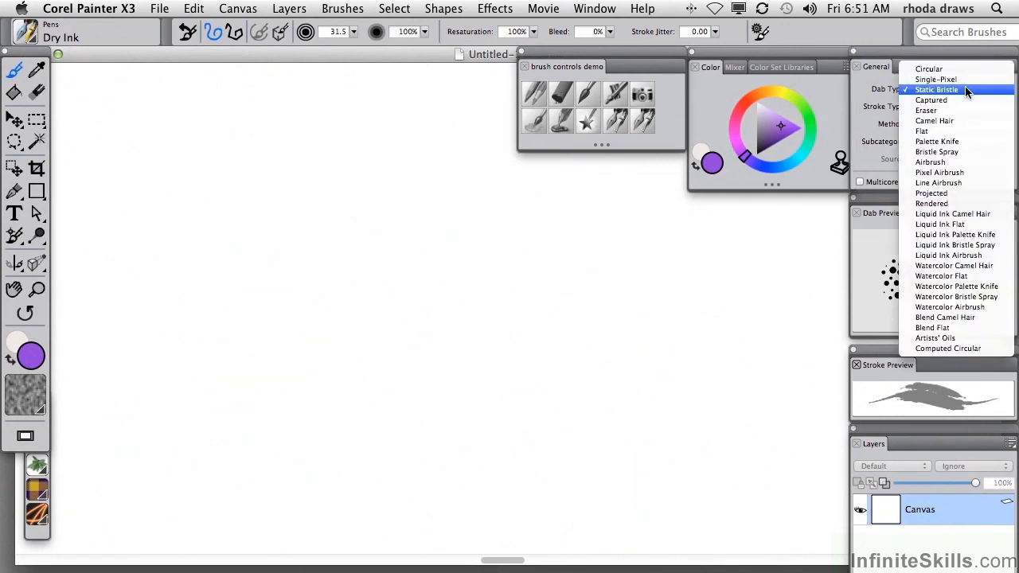
{"action": "left_click", "coordinate": [898, 110]}
{"action": "left_click", "coordinate": [901, 106]}
{"action": "left_click", "coordinate": [898, 128]}
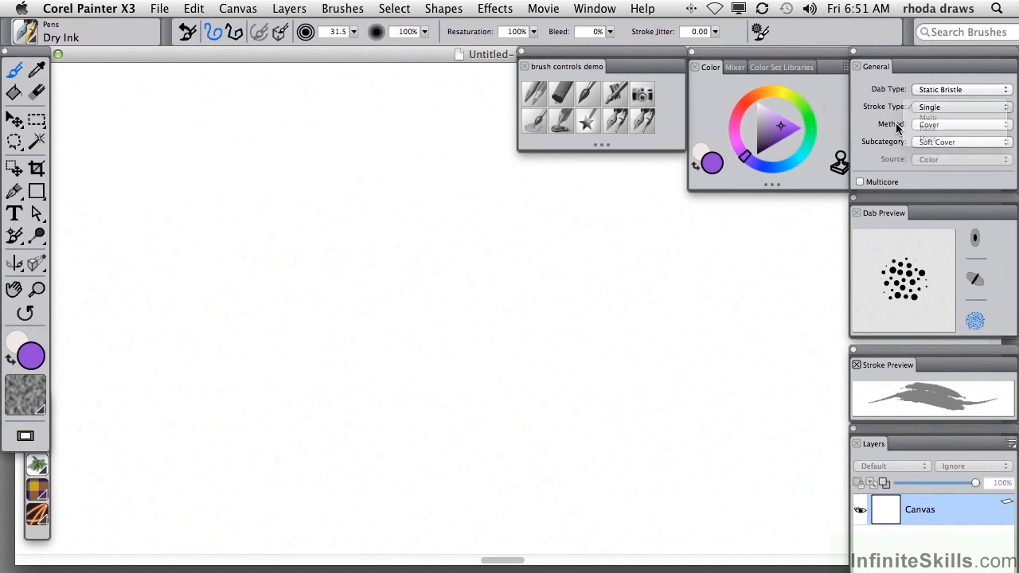
{"action": "left_click", "coordinate": [924, 125]}
{"action": "left_click", "coordinate": [896, 164]}
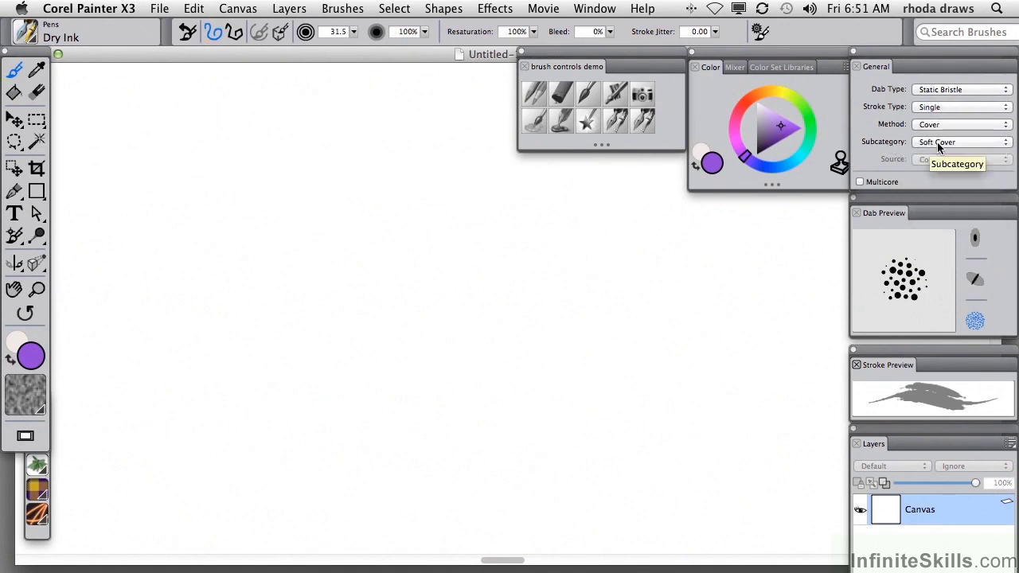
{"action": "left_click", "coordinate": [939, 144]}
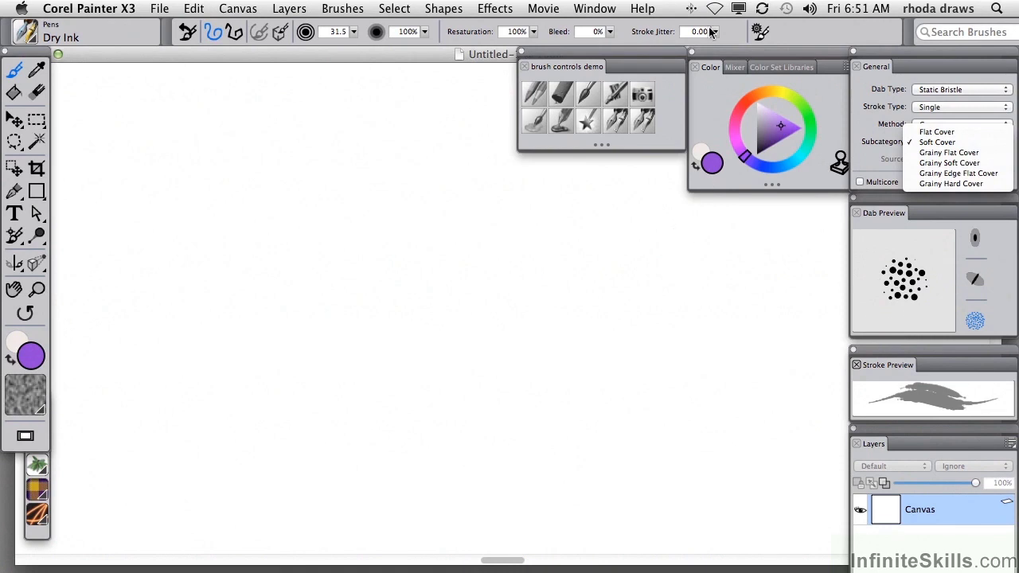
{"action": "left_click", "coordinate": [608, 11]}
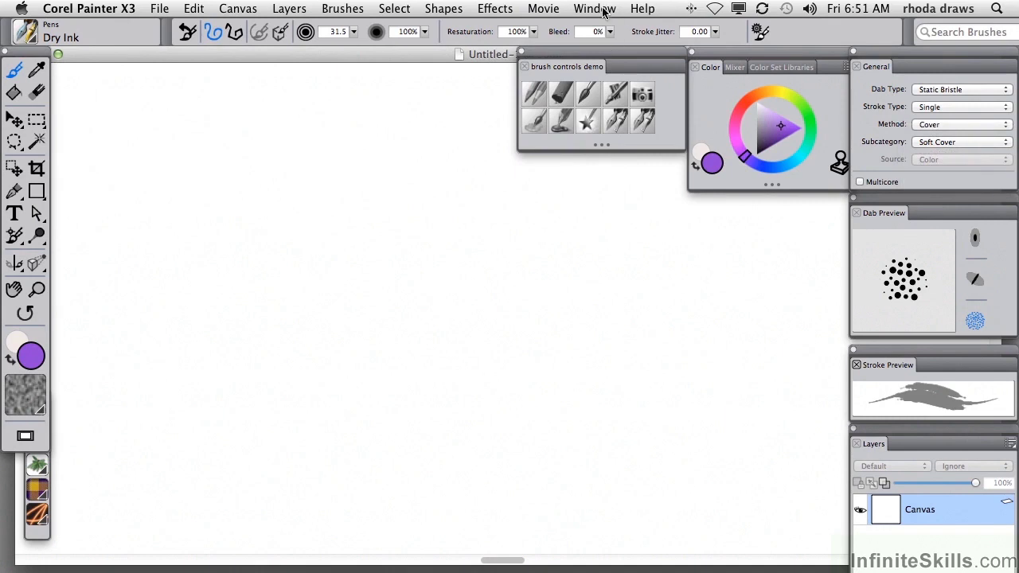
Browse the Brush Control Panels list without choosing, then show the Advanced Brush Controls
{"action": "left_click", "coordinate": [603, 11]}
{"action": "mouse_move", "coordinate": [652, 312]}
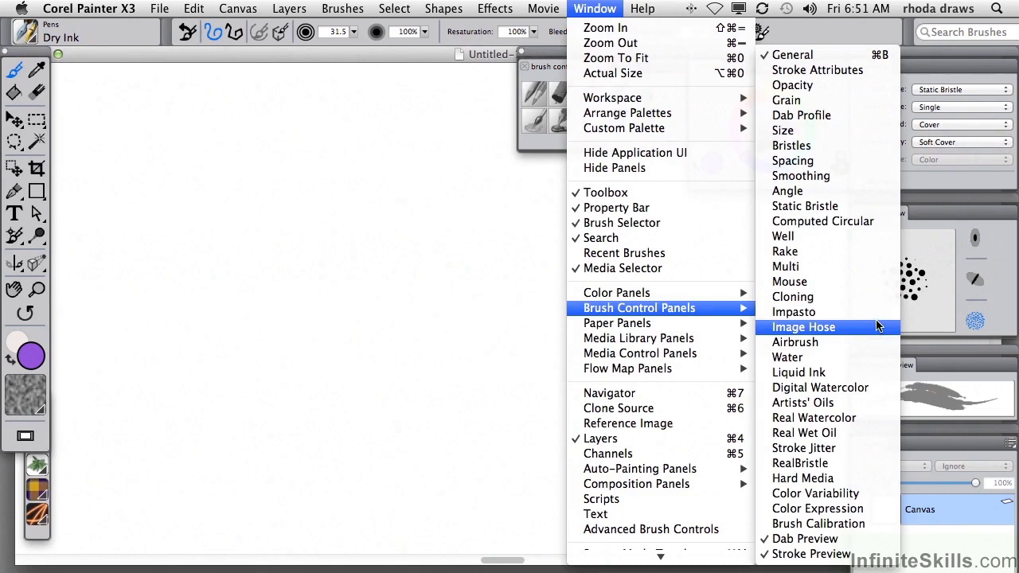
{"action": "left_click", "coordinate": [516, 223]}
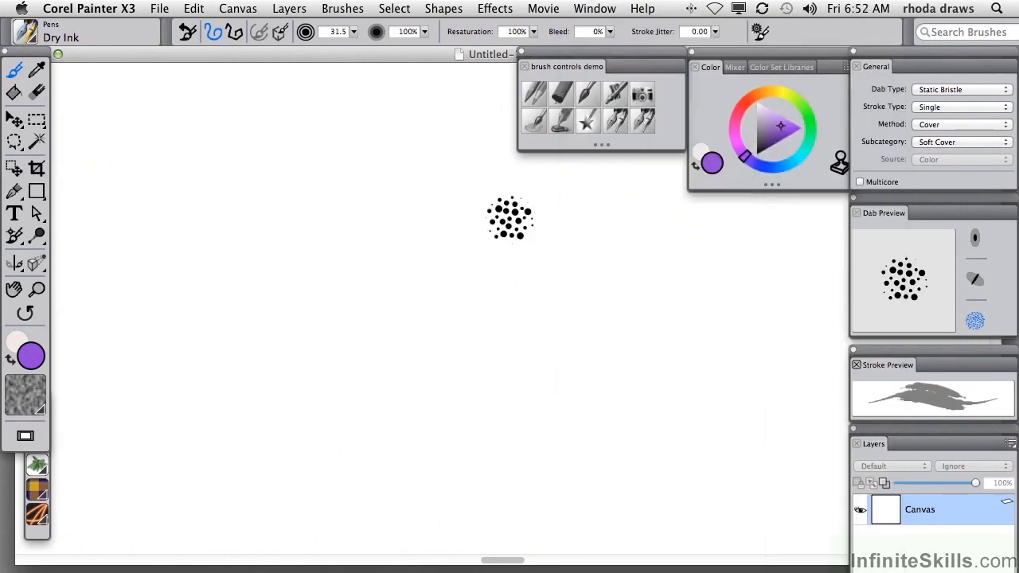
{"action": "left_click", "coordinate": [759, 32]}
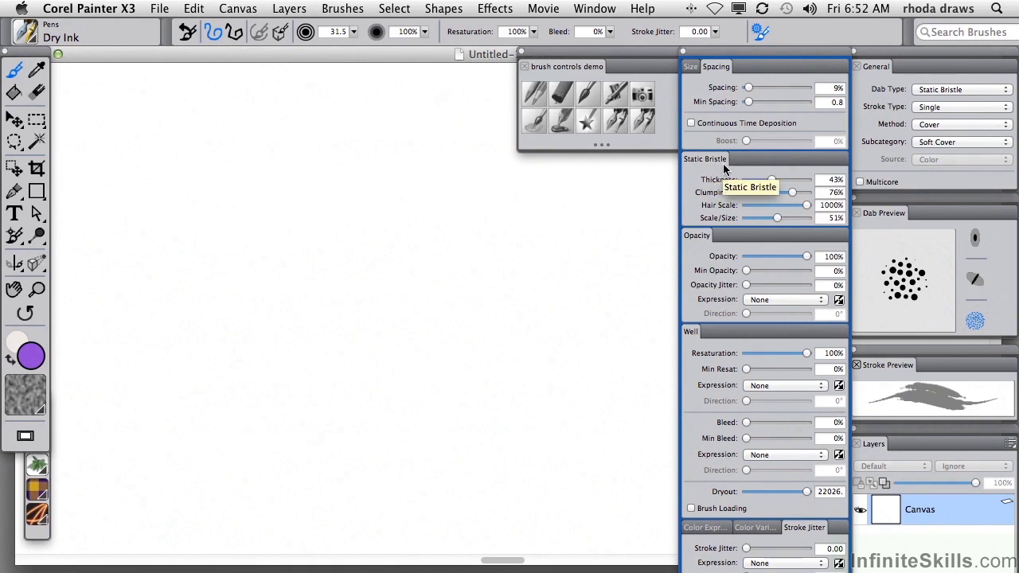
Paint purple Dry Ink strokes at 43%, then 17%, then 94% bristle Thickness
{"action": "mouse_move", "coordinate": [232, 118]}
{"action": "left_mouse_down"}
{"action": "mouse_move", "coordinate": [265, 164]}
{"action": "mouse_move", "coordinate": [303, 456]}
{"action": "left_mouse_up"}
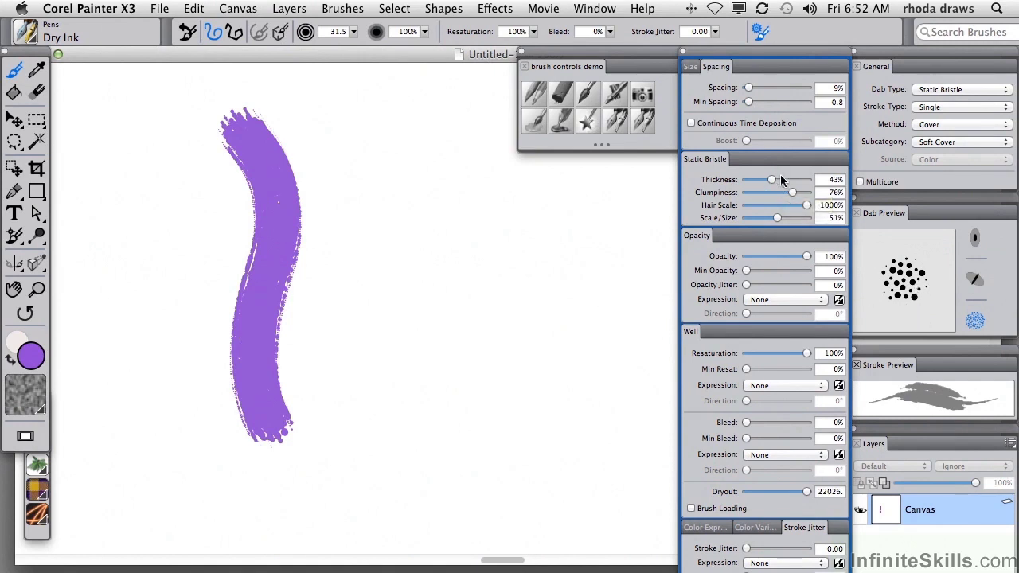
{"action": "left_click_drag", "start_coordinate": [771, 179], "coordinate": [755, 180]}
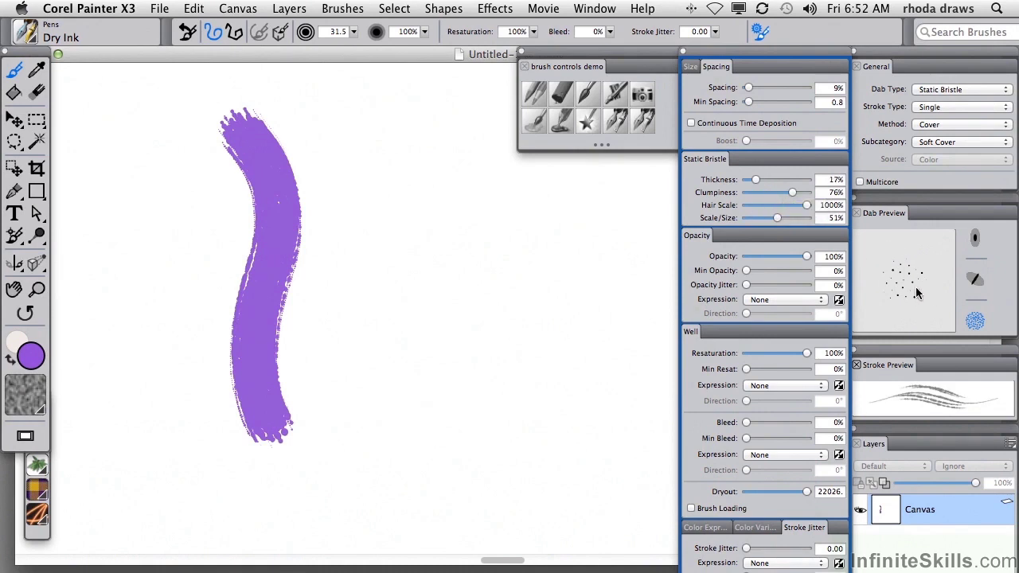
{"action": "mouse_move", "coordinate": [326, 111]}
{"action": "left_mouse_down"}
{"action": "mouse_move", "coordinate": [348, 199]}
{"action": "mouse_move", "coordinate": [358, 405]}
{"action": "mouse_move", "coordinate": [371, 460]}
{"action": "left_mouse_up"}
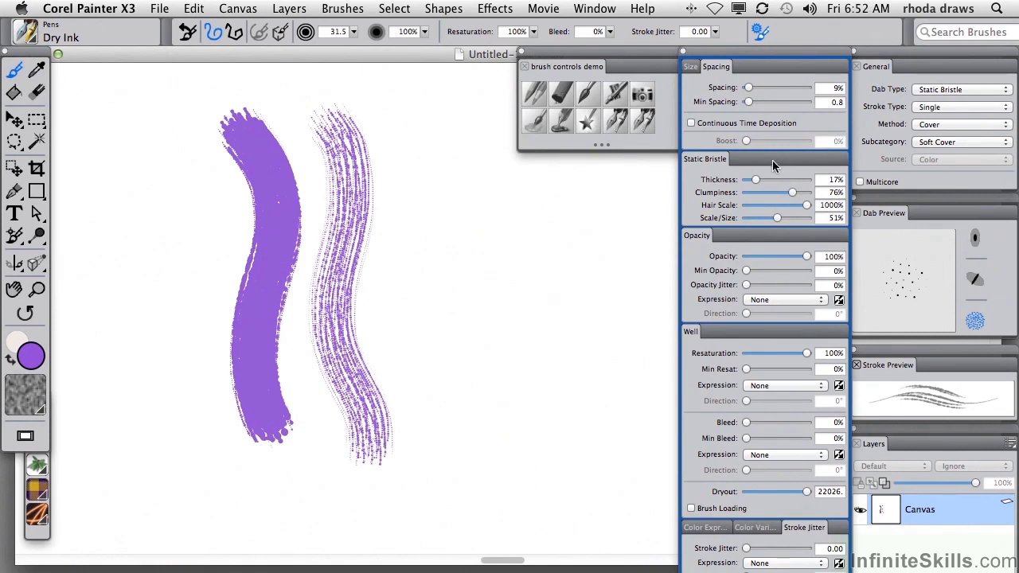
{"action": "left_click_drag", "start_coordinate": [759, 179], "coordinate": [808, 177]}
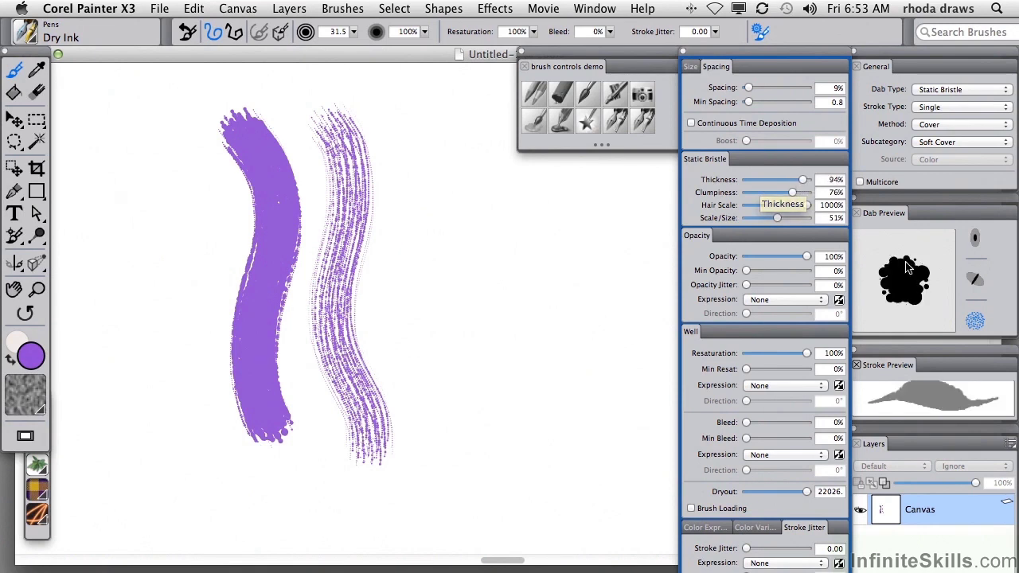
{"action": "mouse_move", "coordinate": [426, 119]}
{"action": "left_mouse_down"}
{"action": "mouse_move", "coordinate": [420, 151]}
{"action": "mouse_move", "coordinate": [456, 431]}
{"action": "left_mouse_up"}
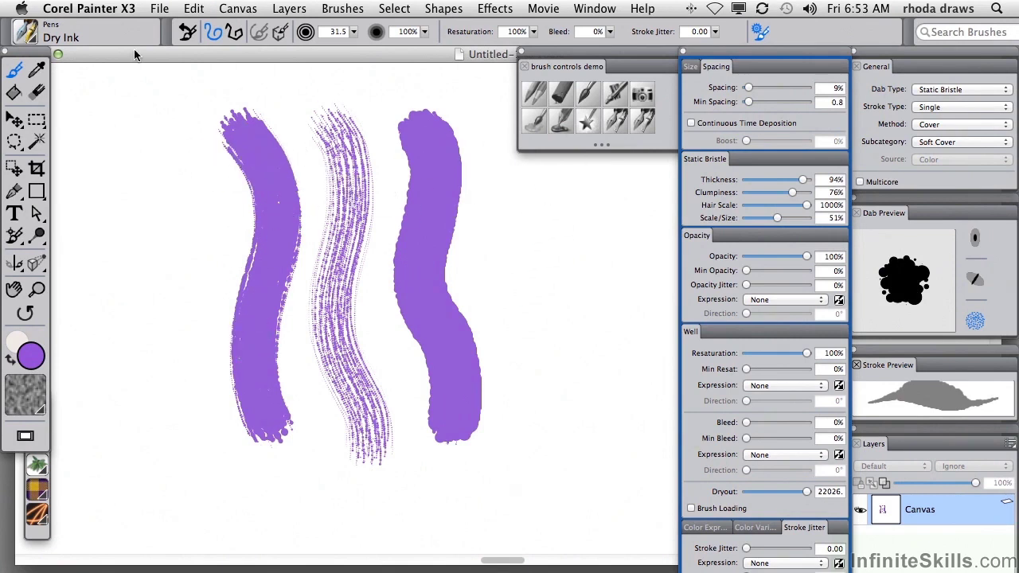
Reset Dry Ink to its defaults and pick pink on the colour wheel
{"action": "left_click", "coordinate": [188, 32]}
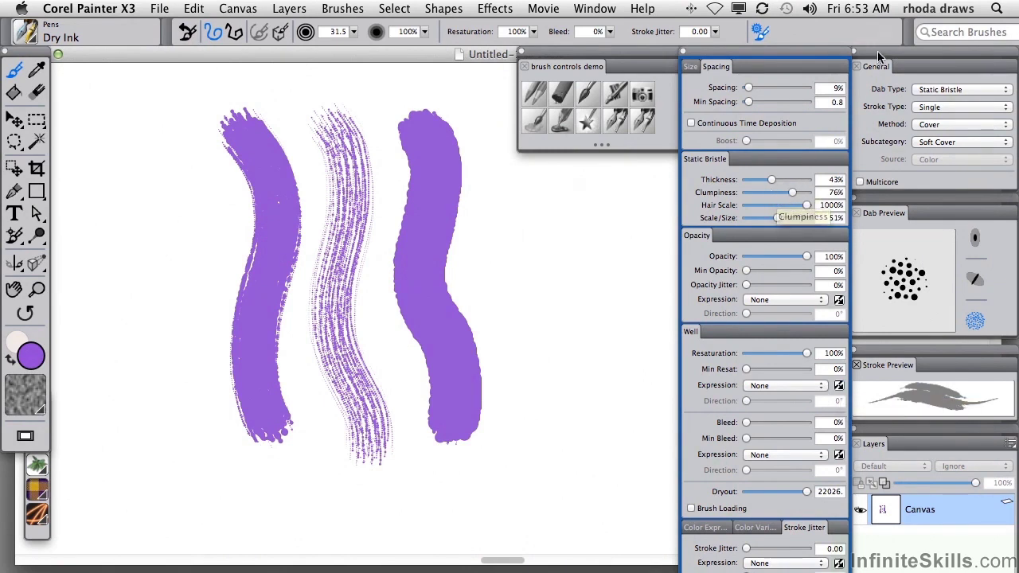
{"action": "left_click_drag", "start_coordinate": [801, 57], "coordinate": [767, 140]}
{"action": "left_click", "coordinate": [742, 128]}
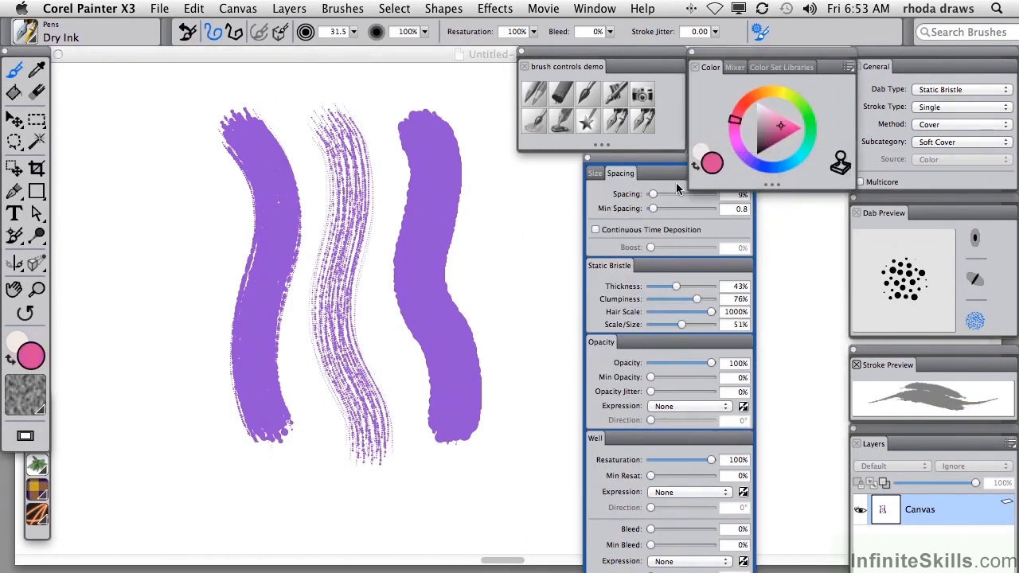
{"action": "mouse_move", "coordinate": [641, 174]}
{"action": "left_mouse_down"}
{"action": "mouse_move", "coordinate": [768, 99]}
{"action": "mouse_move", "coordinate": [746, 68]}
{"action": "left_mouse_up"}
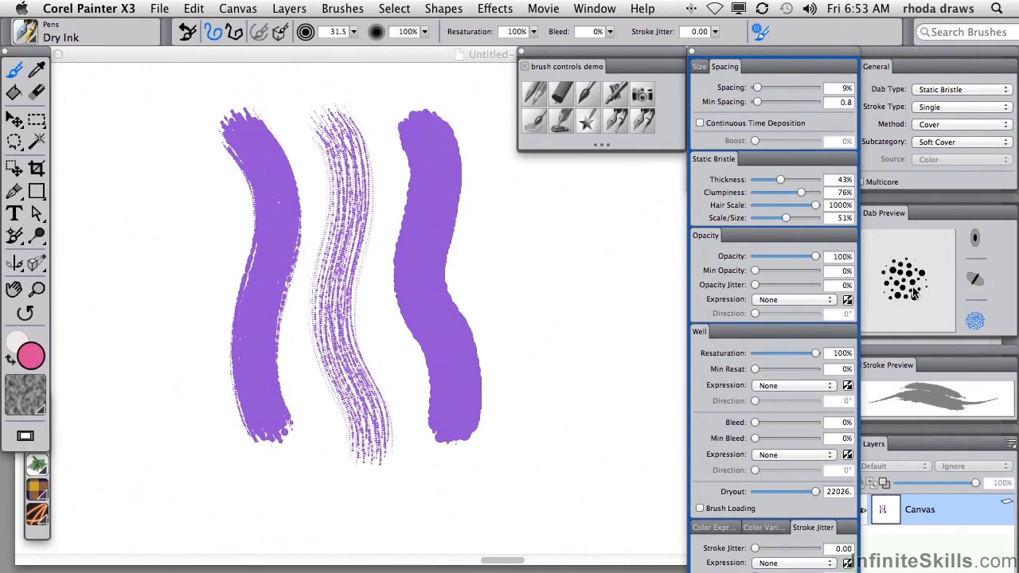
Paint one pink stroke at 0% Clumpiness and another at 100% Clumpiness
{"action": "left_click_drag", "start_coordinate": [801, 192], "coordinate": [755, 192]}
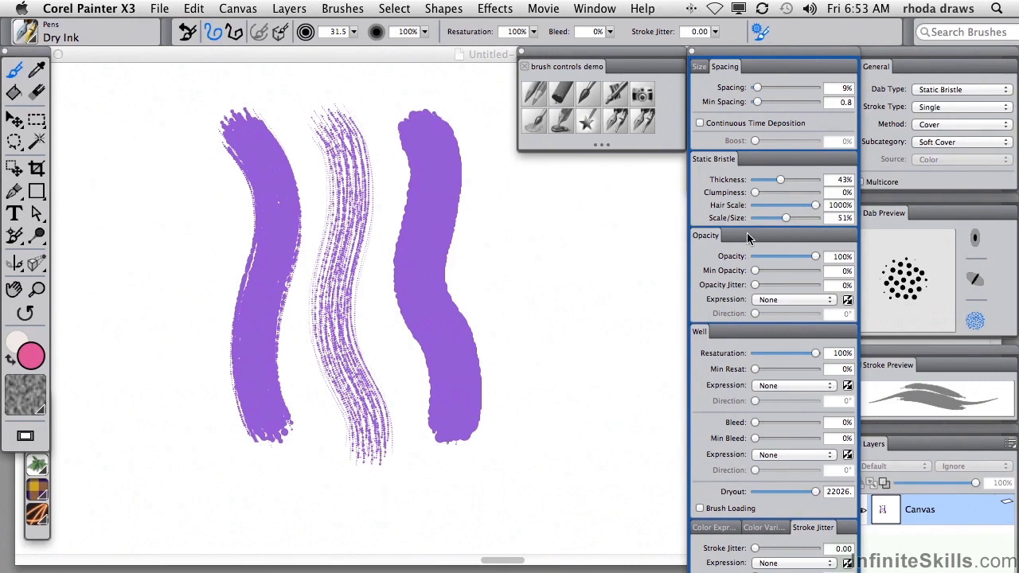
{"action": "mouse_move", "coordinate": [514, 167]}
{"action": "left_mouse_down"}
{"action": "mouse_move", "coordinate": [539, 217]}
{"action": "mouse_move", "coordinate": [539, 277]}
{"action": "mouse_move", "coordinate": [580, 363]}
{"action": "mouse_move", "coordinate": [580, 402]}
{"action": "left_mouse_up"}
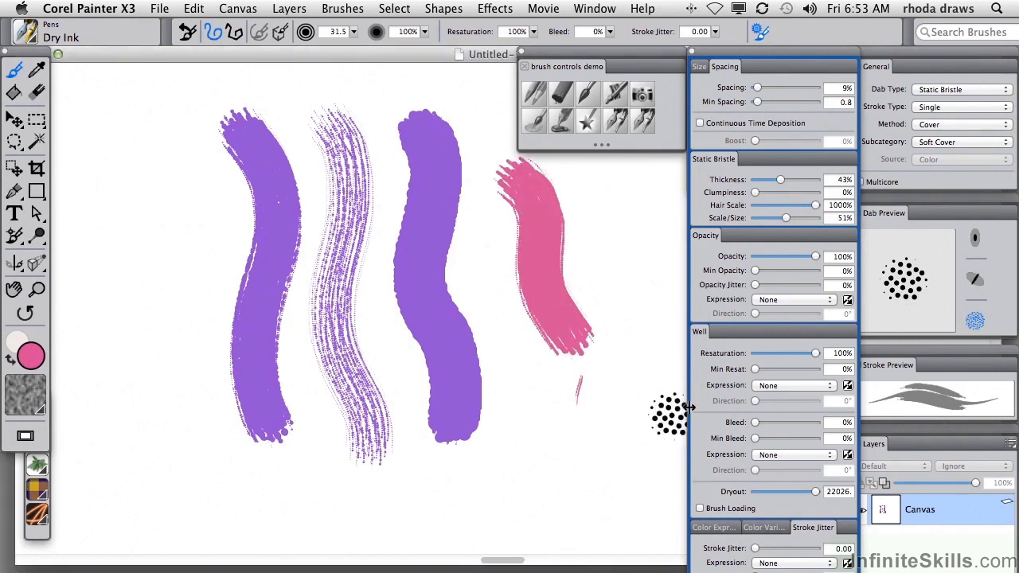
{"action": "left_click_drag", "start_coordinate": [755, 192], "coordinate": [815, 192]}
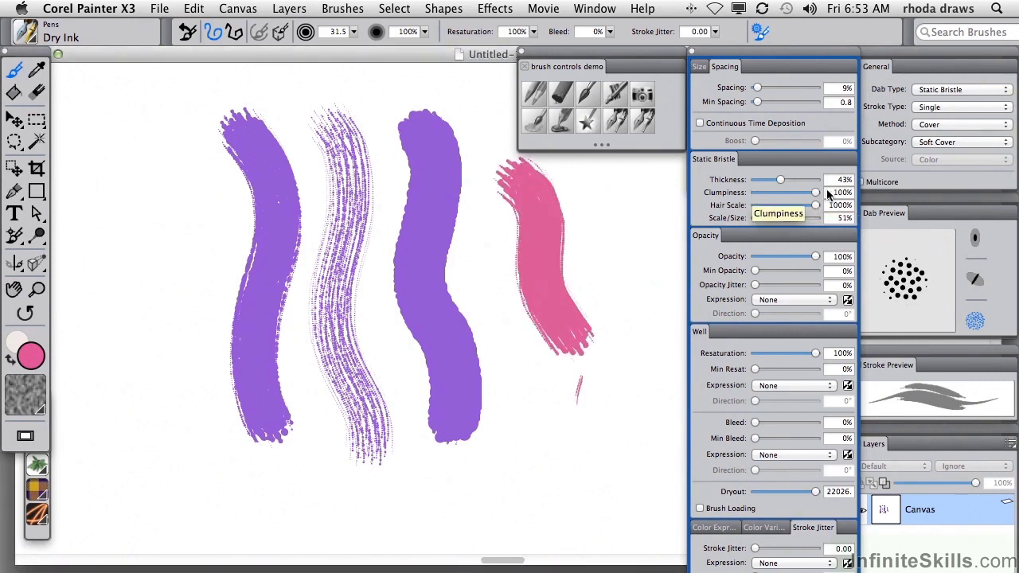
{"action": "mouse_move", "coordinate": [593, 179]}
{"action": "left_mouse_down"}
{"action": "mouse_move", "coordinate": [637, 228]}
{"action": "mouse_move", "coordinate": [629, 438]}
{"action": "left_mouse_up"}
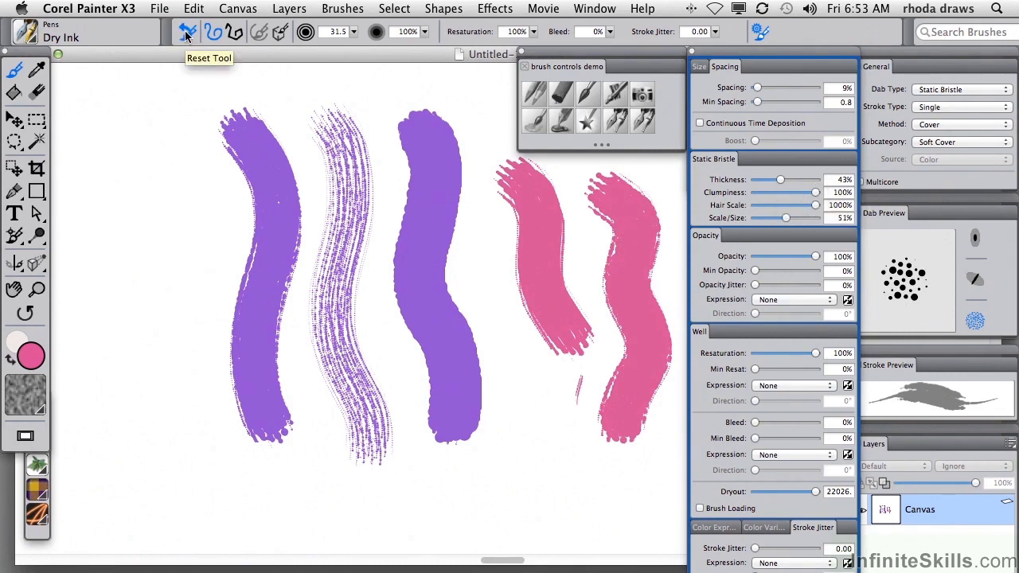
Reset Dry Ink, paint pink strokes with a reduced Hair Scale, then max Hair Scale at 1000%
{"action": "left_click", "coordinate": [214, 29]}
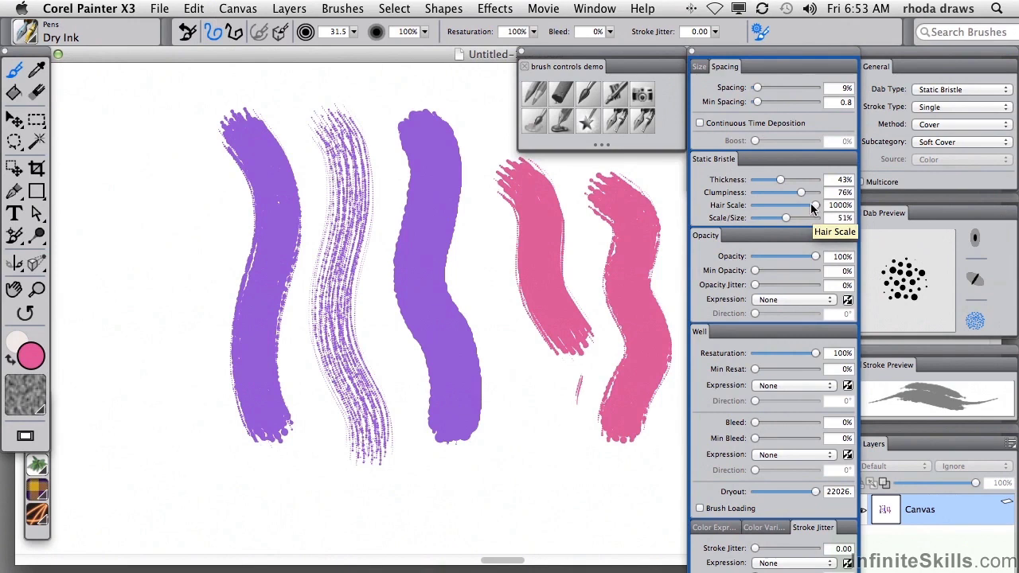
{"action": "left_click_drag", "start_coordinate": [814, 207], "coordinate": [784, 209]}
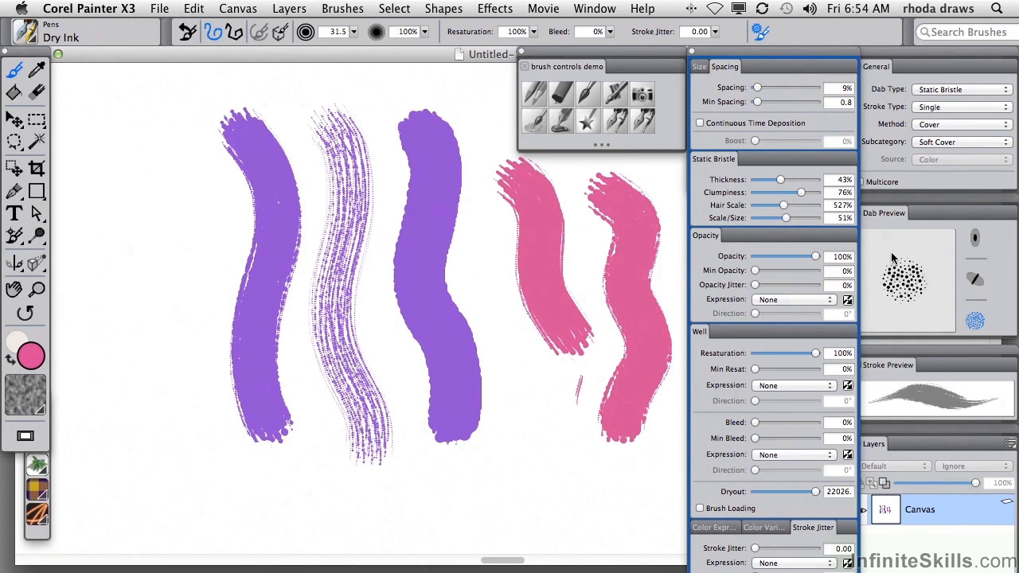
{"action": "mouse_move", "coordinate": [123, 117]}
{"action": "left_mouse_down"}
{"action": "mouse_move", "coordinate": [141, 334]}
{"action": "mouse_move", "coordinate": [174, 474]}
{"action": "left_mouse_up"}
{"action": "mouse_move", "coordinate": [169, 115]}
{"action": "left_mouse_down"}
{"action": "mouse_move", "coordinate": [184, 234]}
{"action": "mouse_move", "coordinate": [246, 462]}
{"action": "left_mouse_up"}
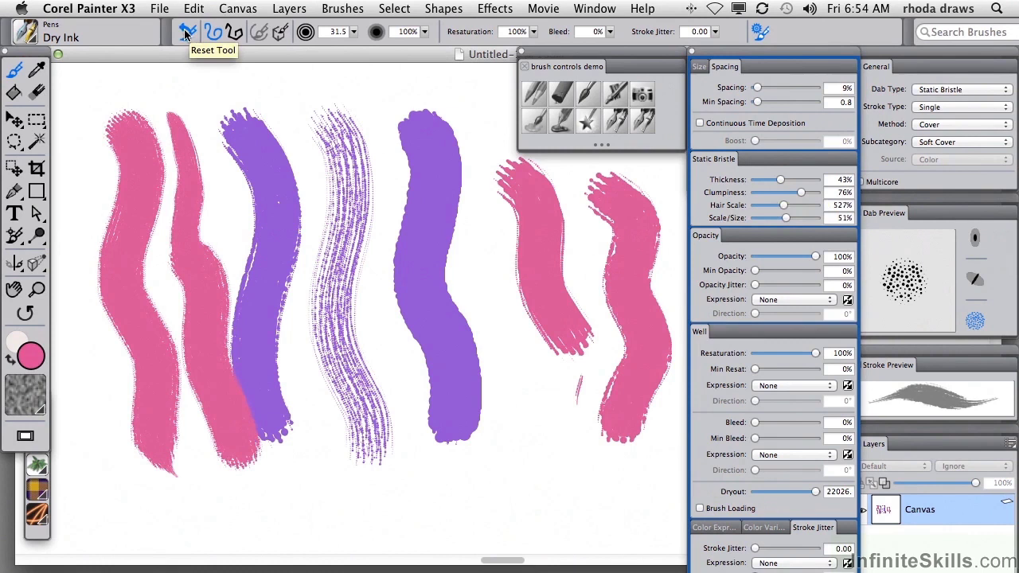
{"action": "left_click_drag", "start_coordinate": [784, 205], "coordinate": [827, 207]}
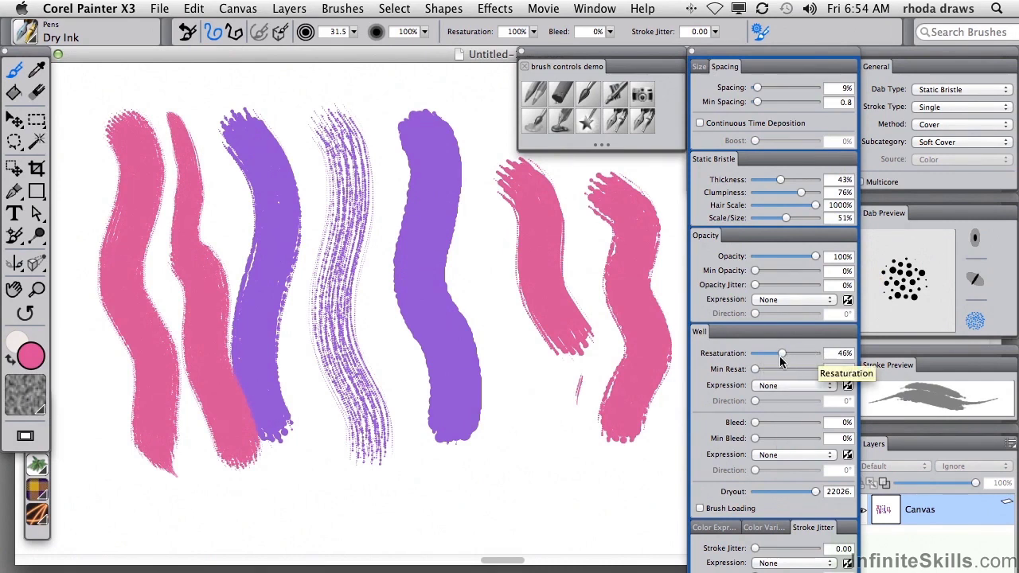
Set Resaturation to 9% and Bleed to 96%, then smear across the middle strokes
{"action": "left_click_drag", "start_coordinate": [781, 361], "coordinate": [763, 364]}
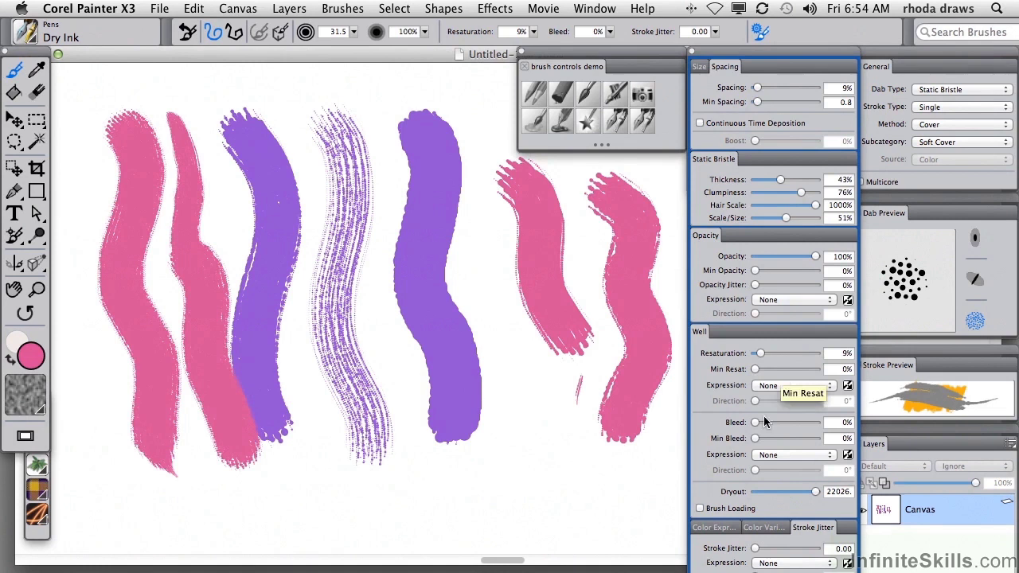
{"action": "left_click_drag", "start_coordinate": [755, 423], "coordinate": [813, 423]}
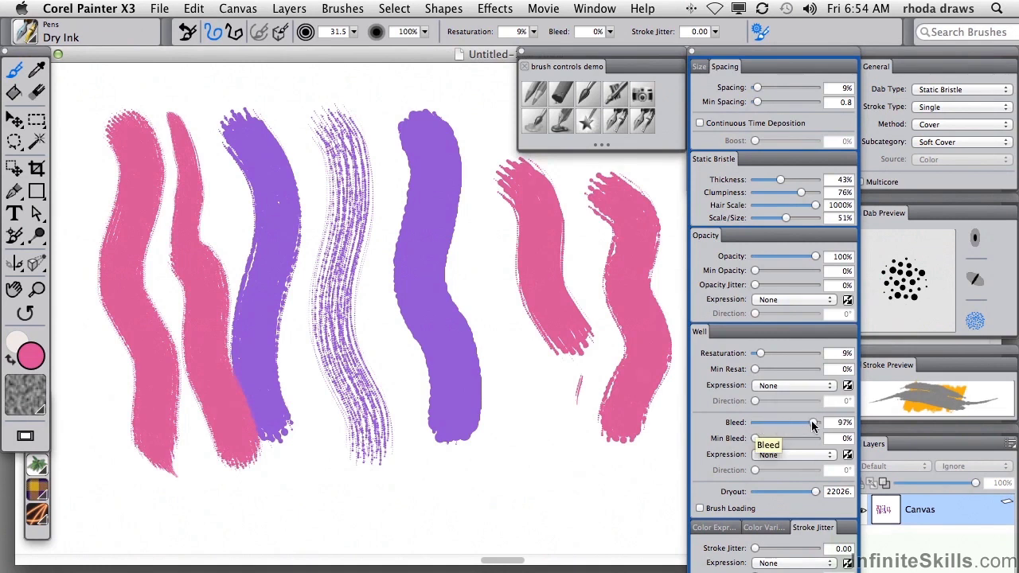
{"action": "mouse_move", "coordinate": [517, 326]}
{"action": "left_mouse_down"}
{"action": "mouse_move", "coordinate": [539, 312]}
{"action": "mouse_move", "coordinate": [587, 352]}
{"action": "mouse_move", "coordinate": [511, 312]}
{"action": "mouse_move", "coordinate": [466, 223]}
{"action": "mouse_move", "coordinate": [448, 130]}
{"action": "mouse_move", "coordinate": [404, 177]}
{"action": "mouse_move", "coordinate": [414, 346]}
{"action": "mouse_move", "coordinate": [471, 425]}
{"action": "mouse_move", "coordinate": [489, 410]}
{"action": "mouse_move", "coordinate": [454, 303]}
{"action": "mouse_move", "coordinate": [323, 364]}
{"action": "mouse_move", "coordinate": [295, 416]}
{"action": "mouse_move", "coordinate": [215, 253]}
{"action": "mouse_move", "coordinate": [266, 203]}
{"action": "mouse_move", "coordinate": [203, 163]}
{"action": "mouse_move", "coordinate": [194, 110]}
{"action": "mouse_move", "coordinate": [103, 182]}
{"action": "mouse_move", "coordinate": [170, 347]}
{"action": "mouse_move", "coordinate": [157, 288]}
{"action": "mouse_move", "coordinate": [283, 422]}
{"action": "mouse_move", "coordinate": [292, 483]}
{"action": "mouse_move", "coordinate": [284, 324]}
{"action": "mouse_move", "coordinate": [298, 239]}
{"action": "mouse_move", "coordinate": [327, 198]}
{"action": "mouse_move", "coordinate": [281, 148]}
{"action": "mouse_move", "coordinate": [289, 114]}
{"action": "mouse_move", "coordinate": [231, 120]}
{"action": "left_mouse_up"}
{"action": "mouse_move", "coordinate": [413, 367]}
{"action": "left_mouse_down"}
{"action": "mouse_move", "coordinate": [402, 301]}
{"action": "mouse_move", "coordinate": [349, 349]}
{"action": "mouse_move", "coordinate": [394, 410]}
{"action": "left_mouse_up"}
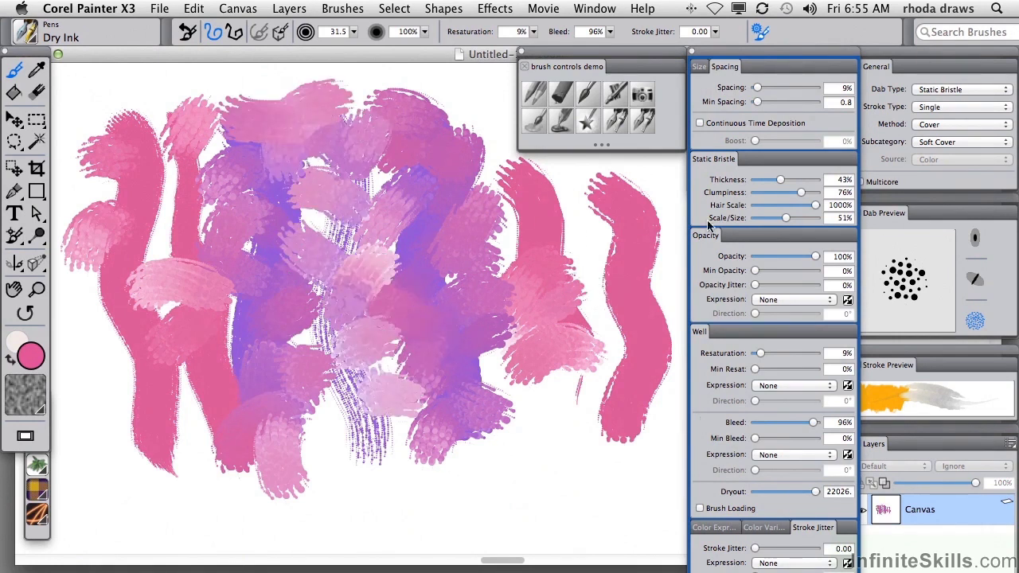
Save the brush as a new variant named 'Dry Ink smeary' in the Blenders category
{"action": "left_click", "coordinate": [35, 42]}
{"action": "left_click", "coordinate": [286, 94]}
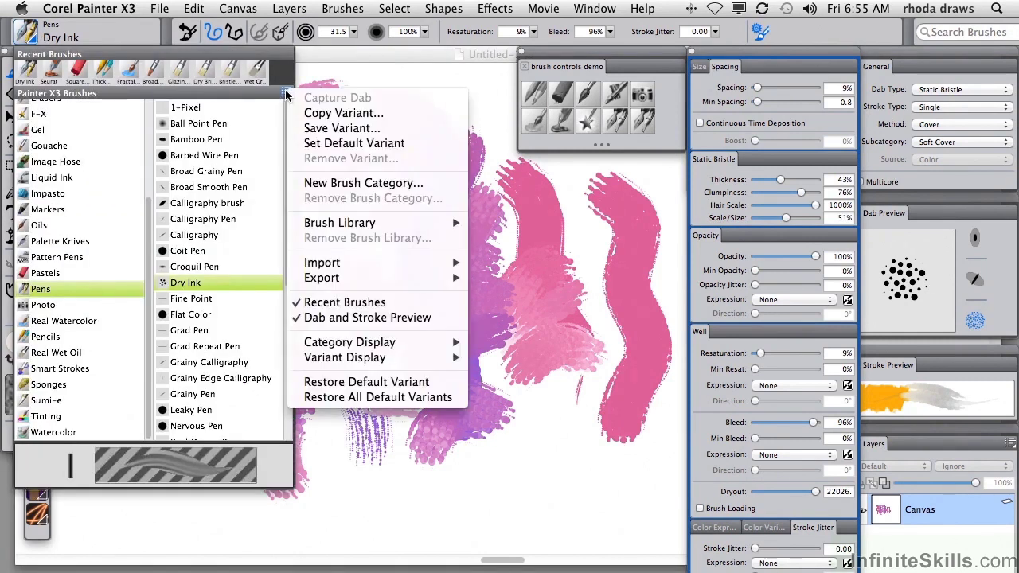
{"action": "left_click", "coordinate": [309, 127]}
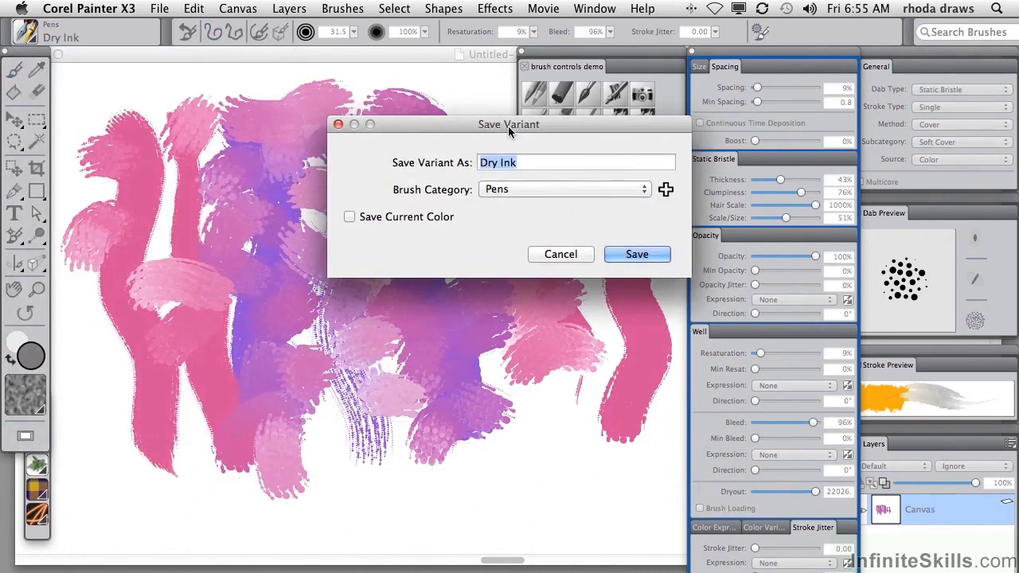
{"action": "left_click", "coordinate": [523, 163]}
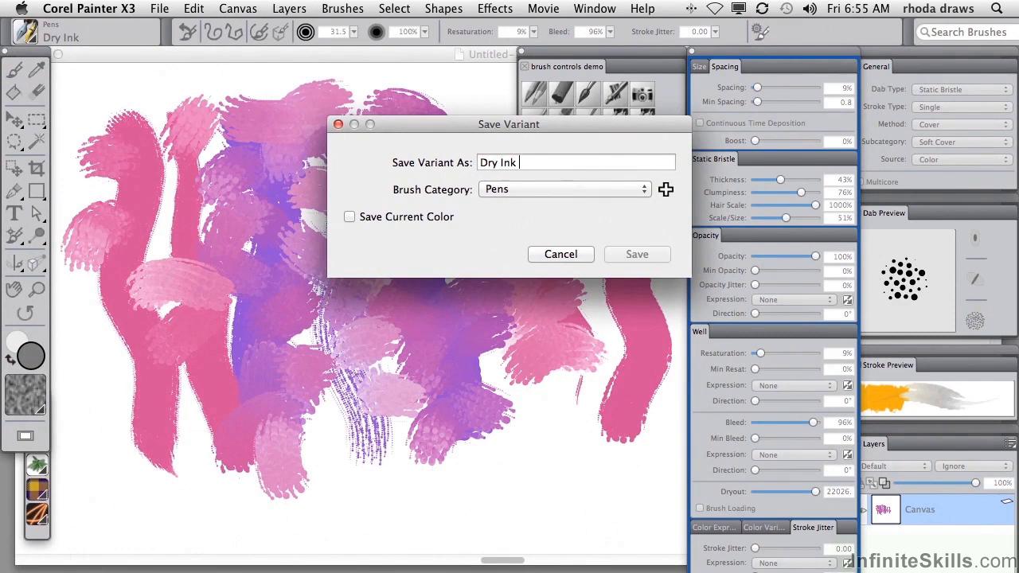
{"action": "type", "text": "smeary"}
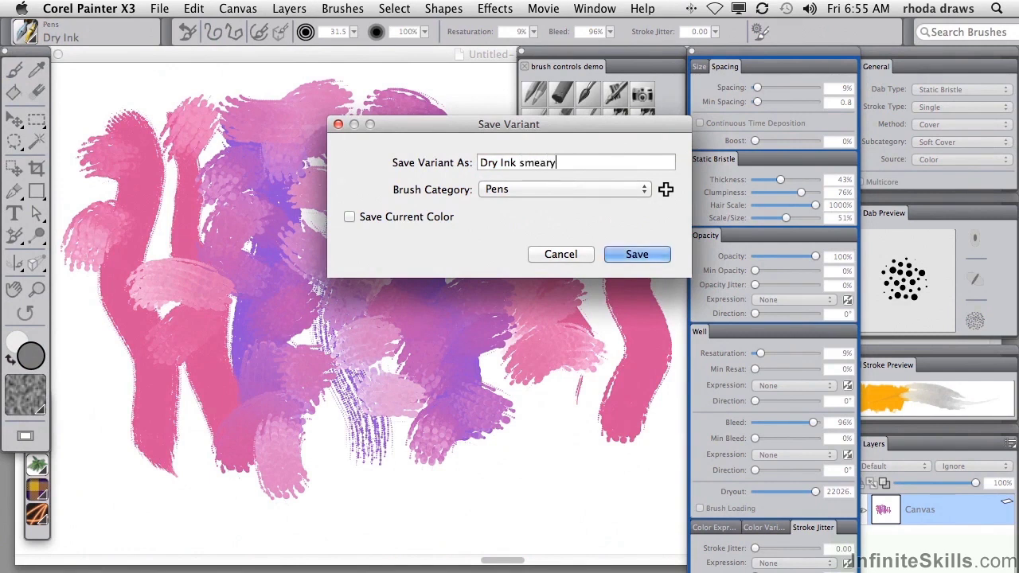
{"action": "left_click", "coordinate": [643, 189]}
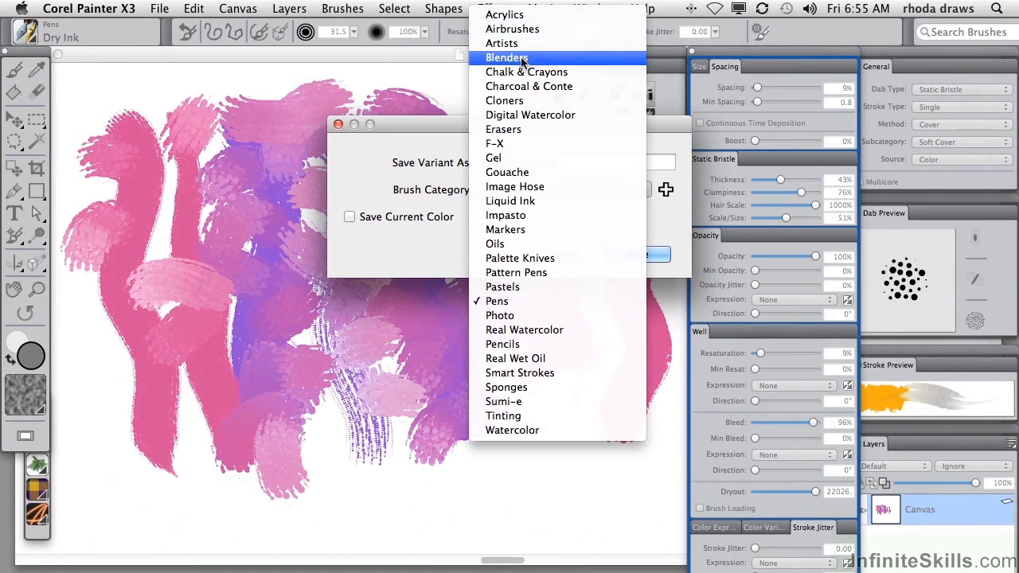
{"action": "left_click", "coordinate": [522, 58]}
{"action": "left_click", "coordinate": [637, 252]}
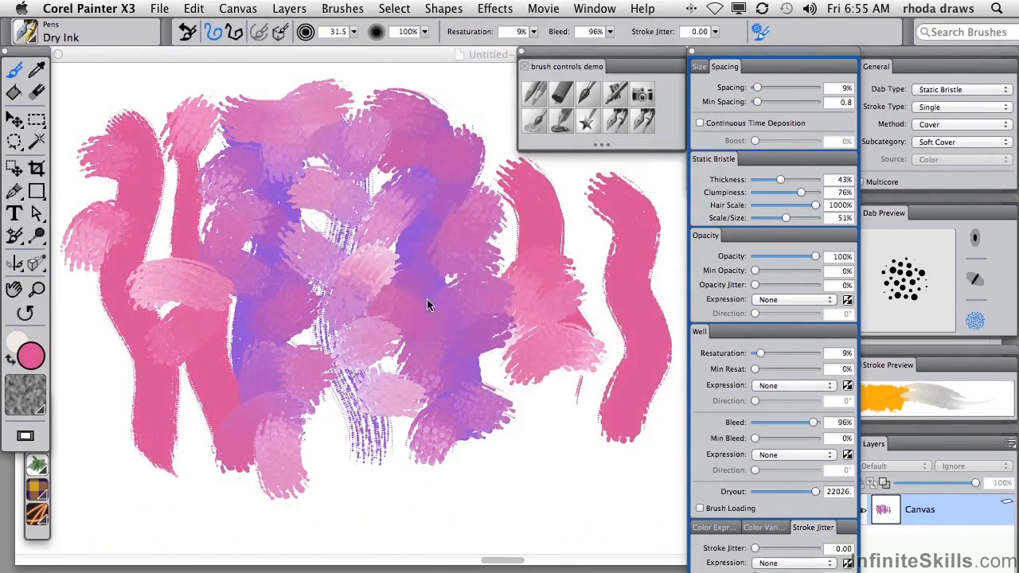
Check the brush library's Blenders category for the new Dry Ink smeary variant
{"action": "left_click", "coordinate": [33, 38]}
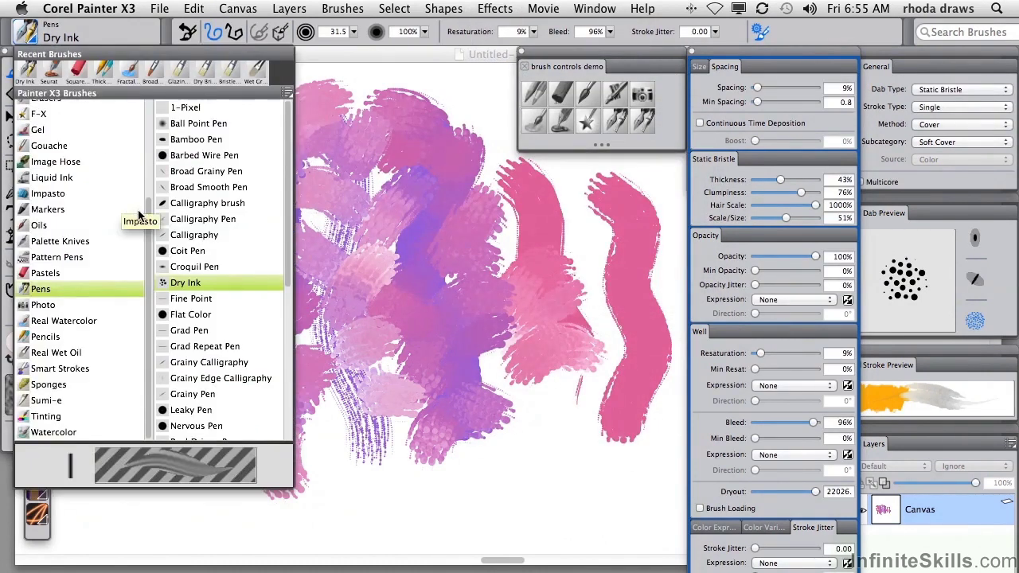
{"action": "scroll", "coordinate": [143, 219], "scroll_direction": "up", "scroll_amount": 5}
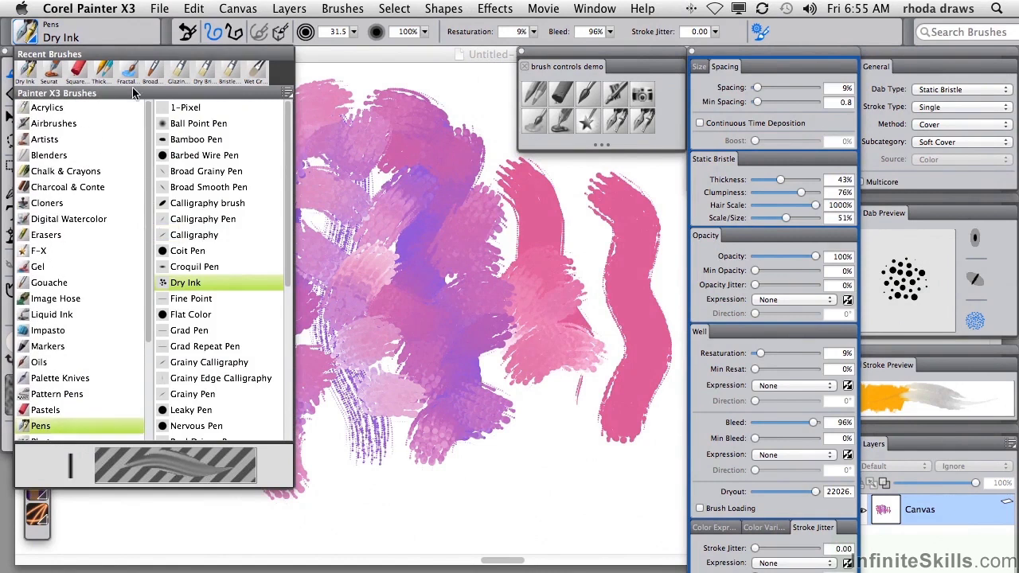
{"action": "left_click", "coordinate": [55, 158]}
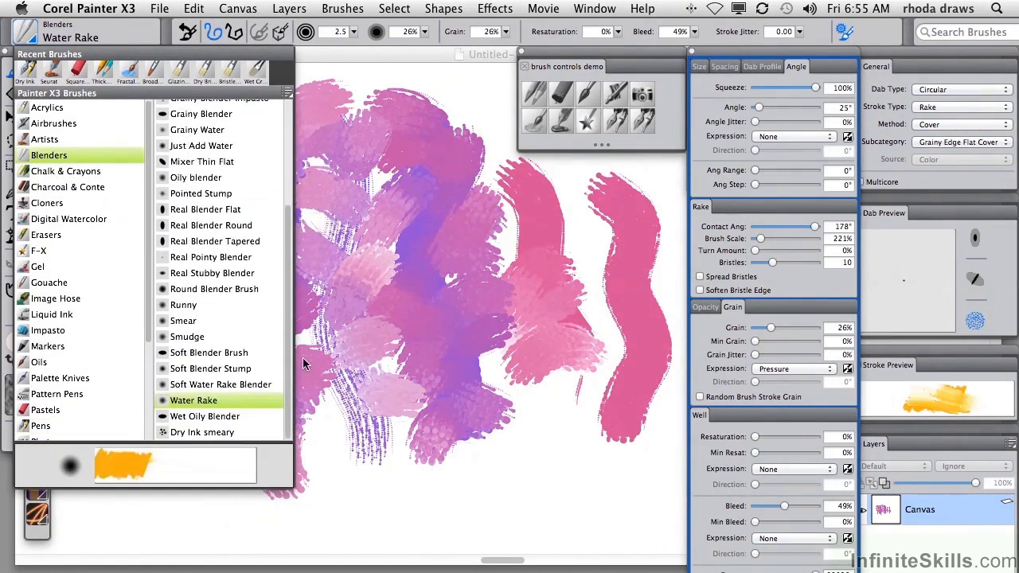
{"action": "left_click", "coordinate": [558, 406]}
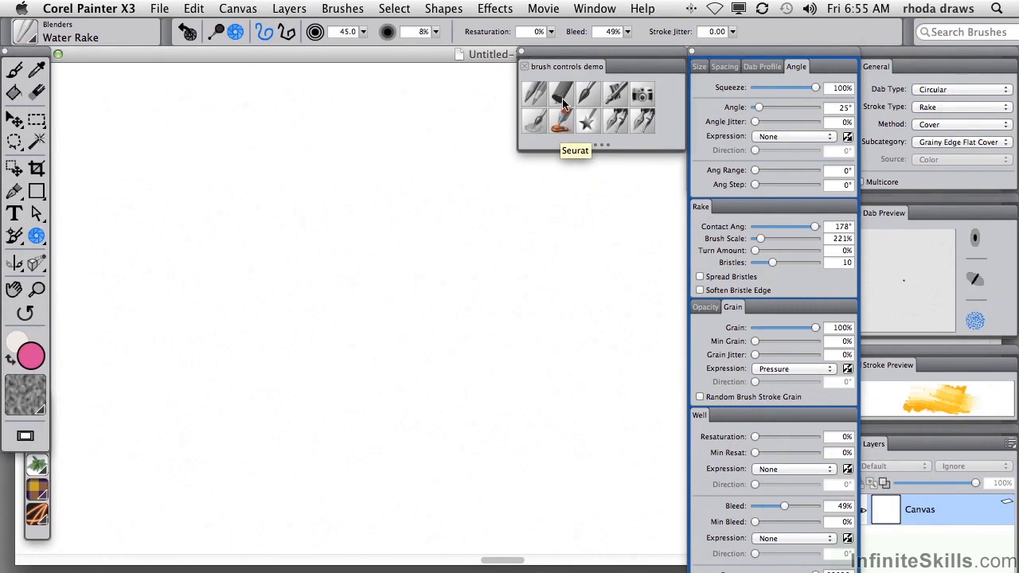
Select the Seurat brush and paint two side-by-side wavy vertical strokes of pink dots
{"action": "left_click", "coordinate": [561, 121]}
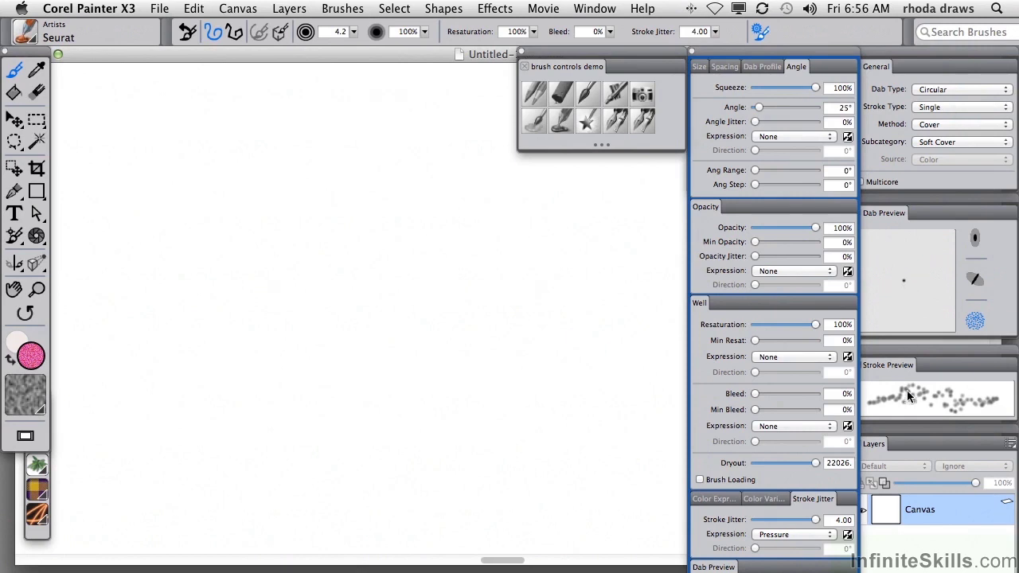
{"action": "left_click", "coordinate": [214, 116]}
{"action": "mouse_move", "coordinate": [223, 126]}
{"action": "left_mouse_down"}
{"action": "mouse_move", "coordinate": [207, 291]}
{"action": "mouse_move", "coordinate": [239, 459]}
{"action": "left_mouse_up"}
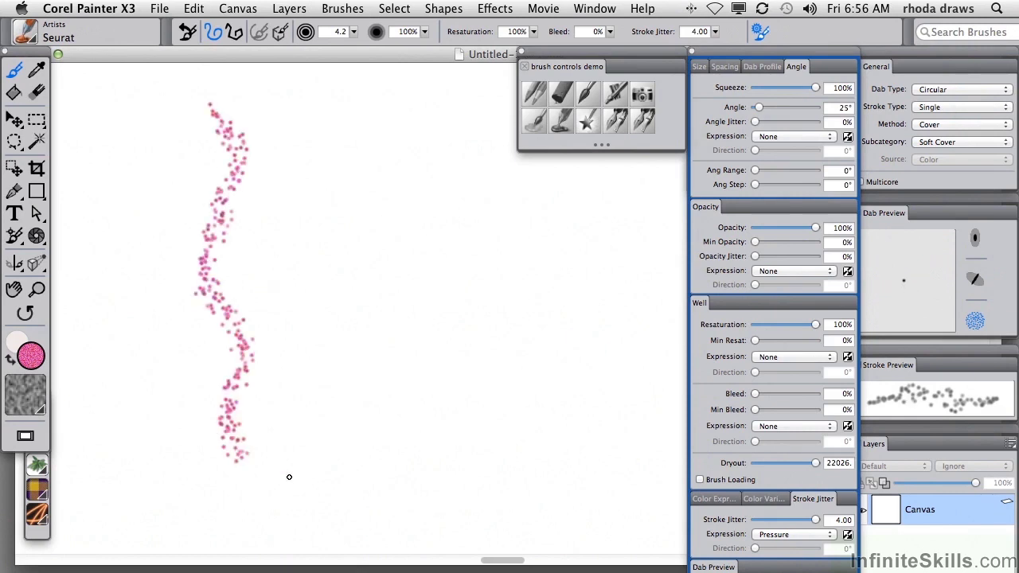
{"action": "mouse_move", "coordinate": [281, 116]}
{"action": "left_mouse_down"}
{"action": "mouse_move", "coordinate": [266, 254]}
{"action": "mouse_move", "coordinate": [305, 454]}
{"action": "left_mouse_up"}
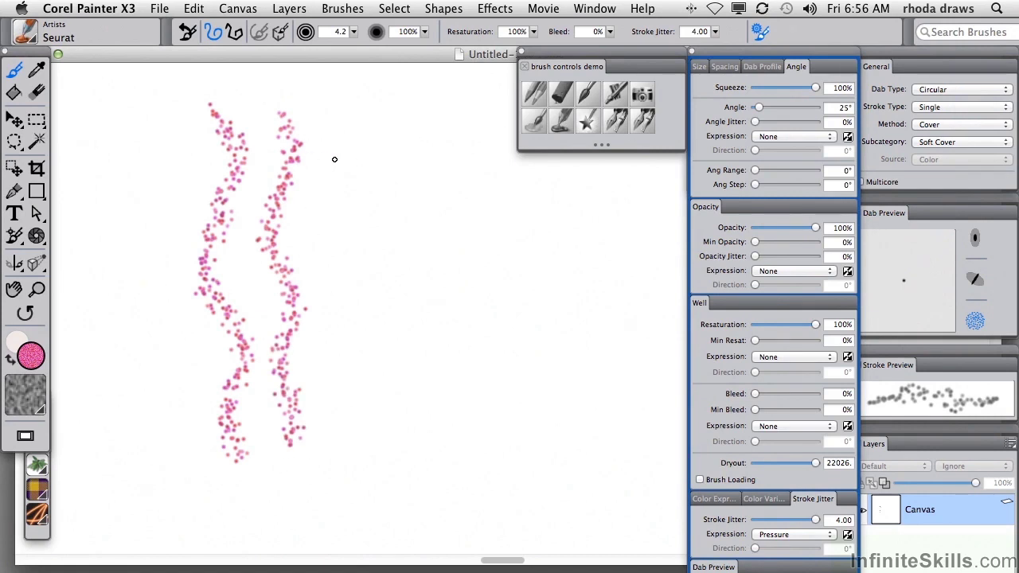
Show the Seurat brush's Color Variability panel, then its Dab Profile panel
{"action": "left_click", "coordinate": [764, 500]}
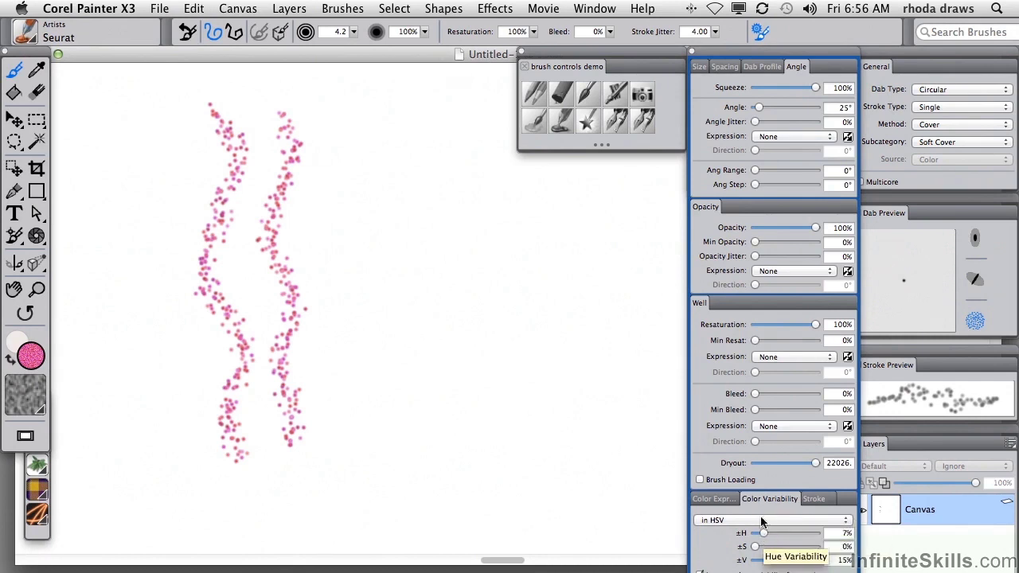
{"action": "left_click", "coordinate": [767, 66]}
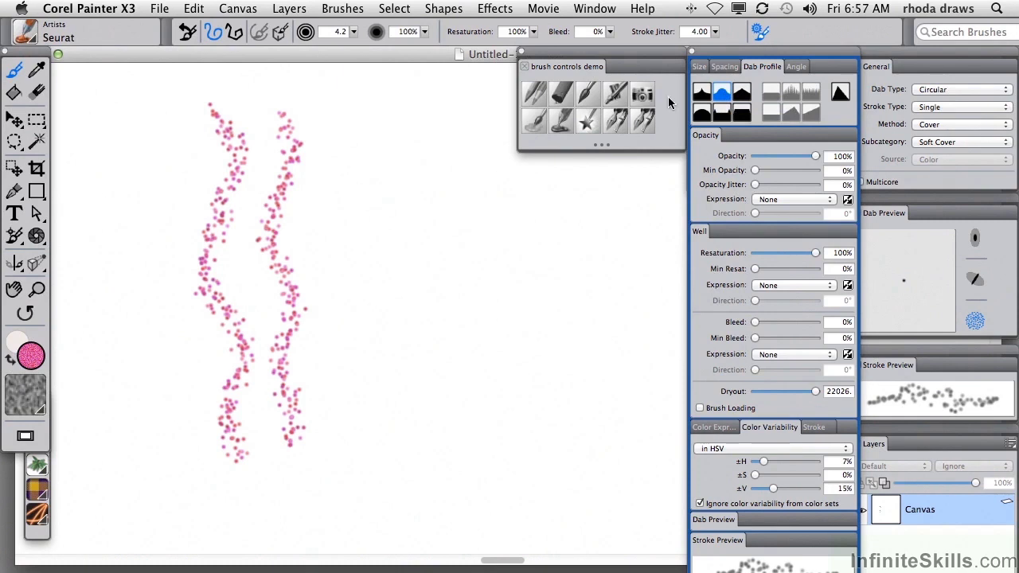
Enlarge the Seurat brush to size 7.8 and paint a few test dot strokes
{"action": "left_click", "coordinate": [699, 69]}
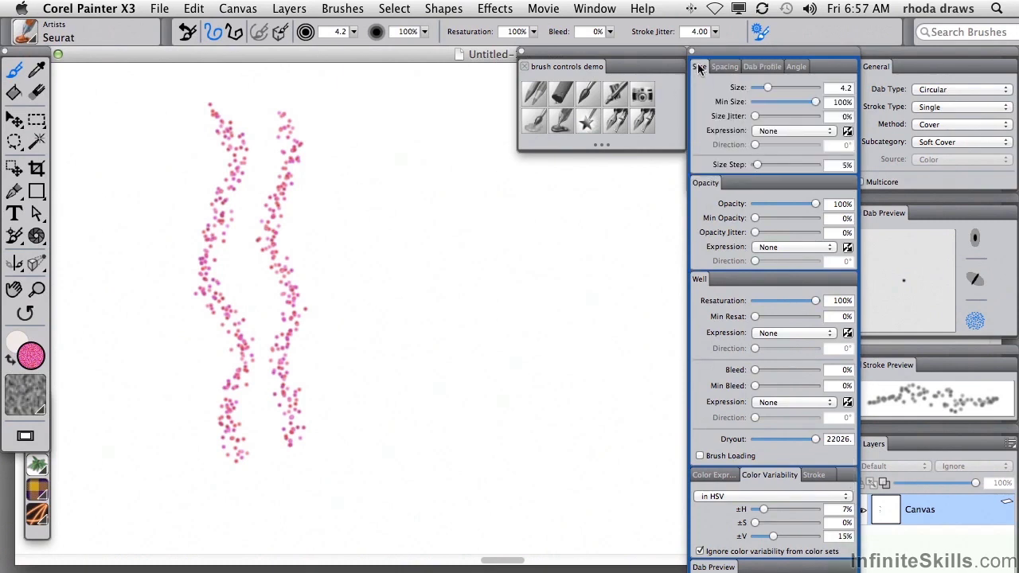
{"action": "left_click_drag", "start_coordinate": [768, 89], "coordinate": [774, 87]}
{"action": "mouse_move", "coordinate": [410, 134]}
{"action": "left_mouse_down"}
{"action": "mouse_move", "coordinate": [406, 314]}
{"action": "mouse_move", "coordinate": [418, 392]}
{"action": "left_mouse_up"}
{"action": "left_click", "coordinate": [775, 71]}
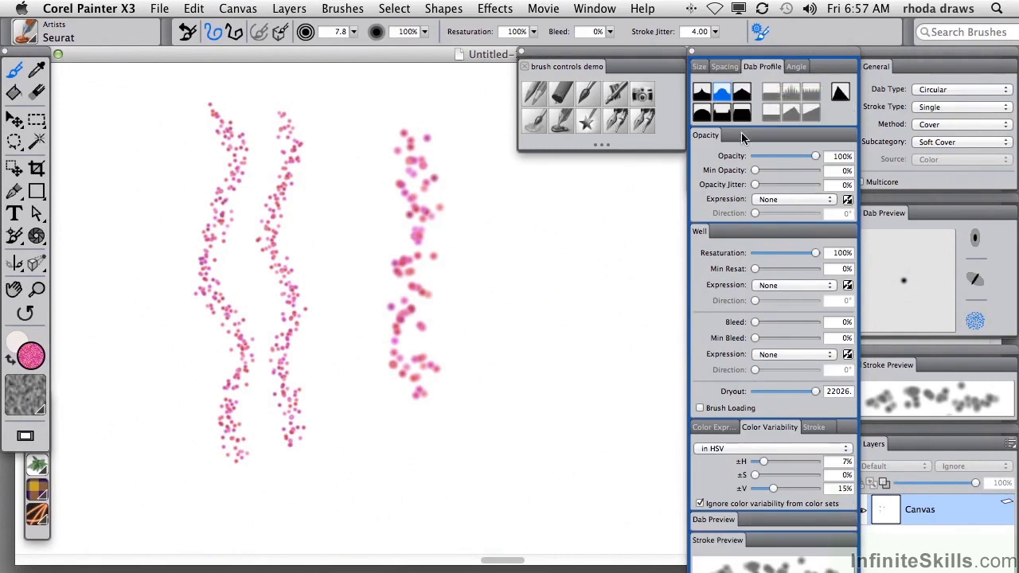
{"action": "left_click_drag", "start_coordinate": [462, 165], "coordinate": [460, 273]}
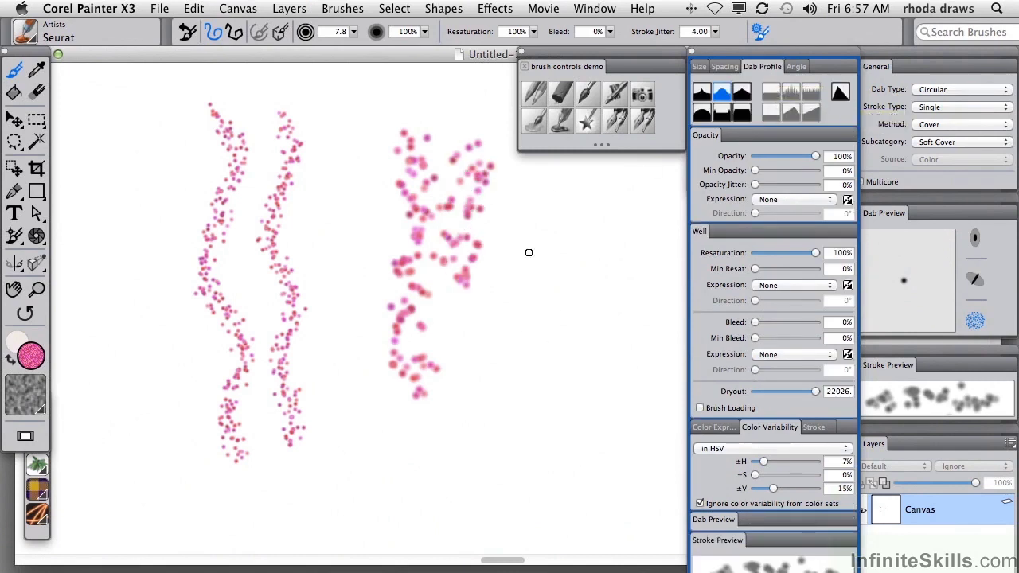
{"action": "mouse_move", "coordinate": [528, 252]}
{"action": "left_mouse_down"}
{"action": "mouse_move", "coordinate": [517, 210]}
{"action": "mouse_move", "coordinate": [546, 364]}
{"action": "mouse_move", "coordinate": [525, 209]}
{"action": "left_mouse_up"}
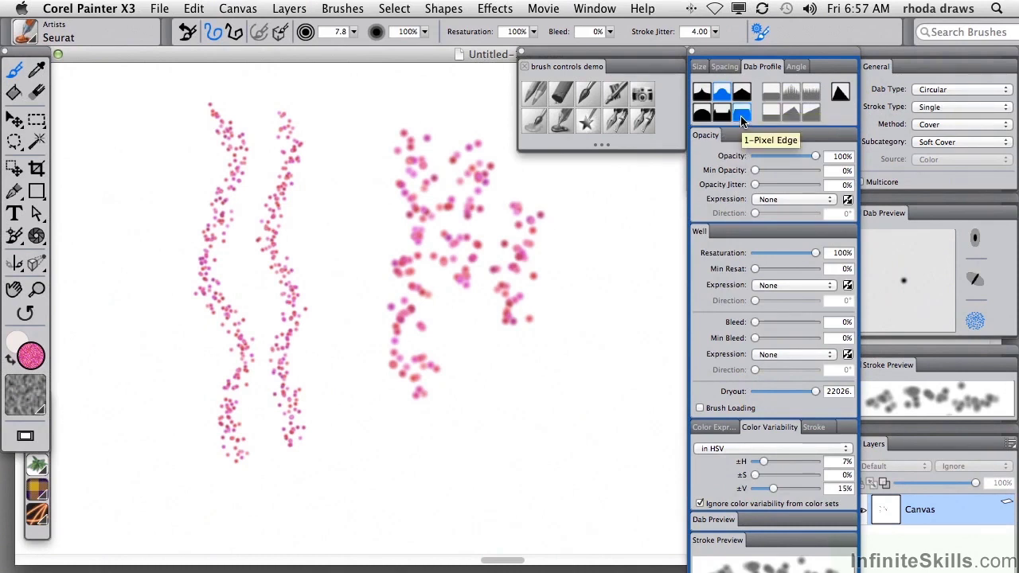
Paint test strokes with the 1-Pixel Edge, Watercolor Profile, then Medium Profile dabs
{"action": "left_click", "coordinate": [741, 117]}
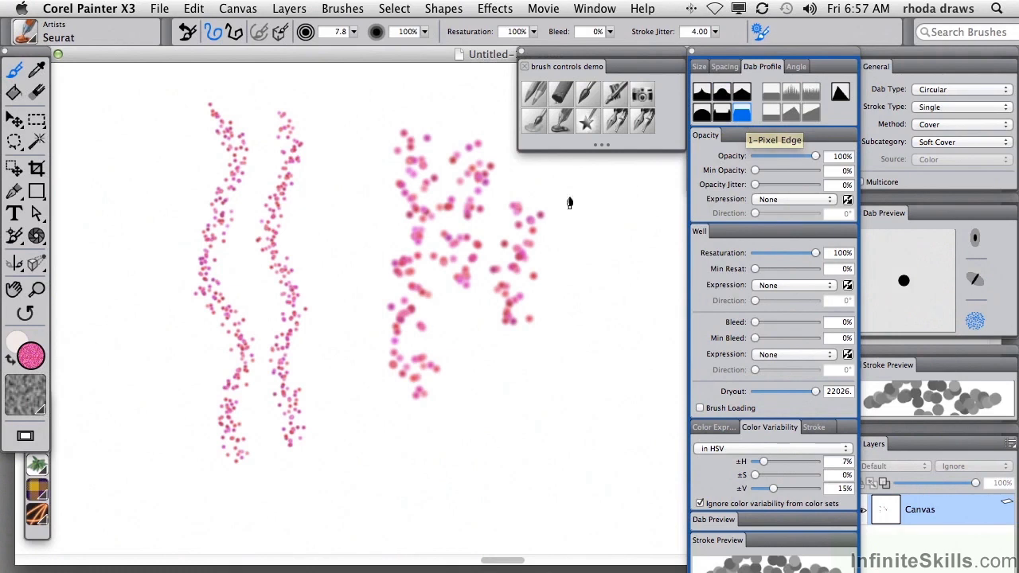
{"action": "left_click_drag", "start_coordinate": [583, 192], "coordinate": [582, 436]}
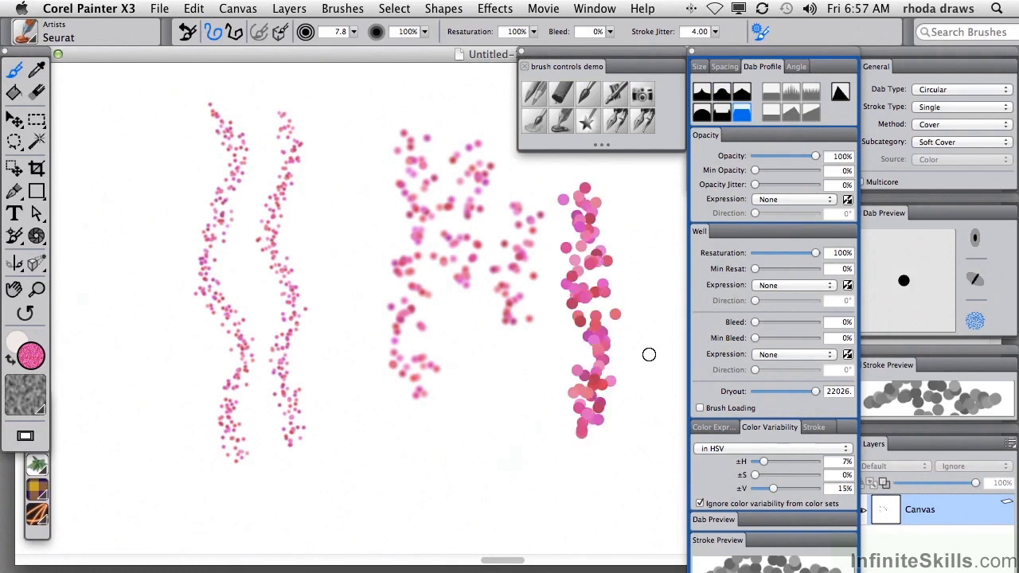
{"action": "left_click", "coordinate": [724, 118]}
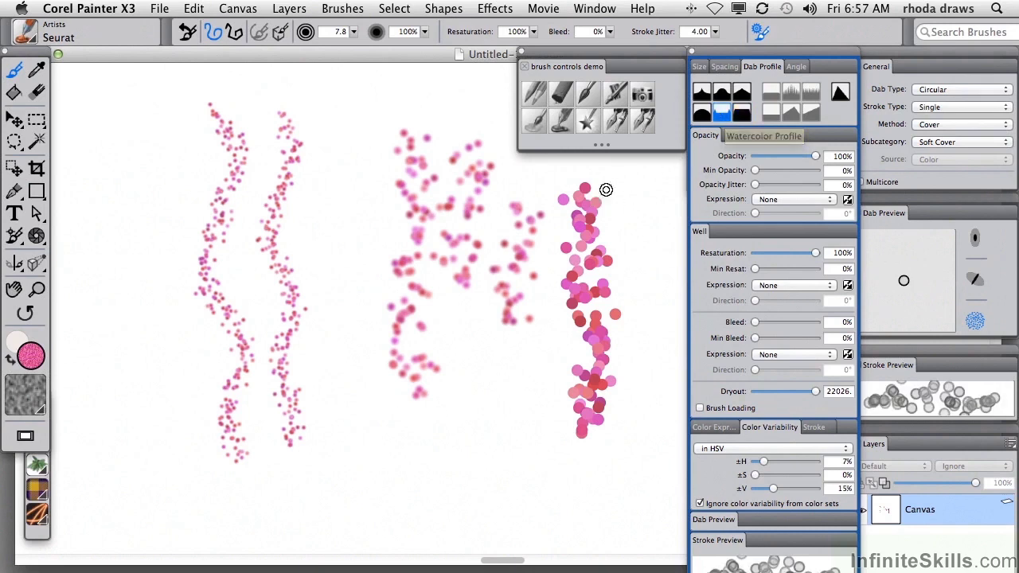
{"action": "mouse_move", "coordinate": [615, 185]}
{"action": "left_mouse_down"}
{"action": "mouse_move", "coordinate": [639, 233]}
{"action": "mouse_move", "coordinate": [635, 294]}
{"action": "mouse_move", "coordinate": [650, 388]}
{"action": "mouse_move", "coordinate": [637, 478]}
{"action": "left_mouse_up"}
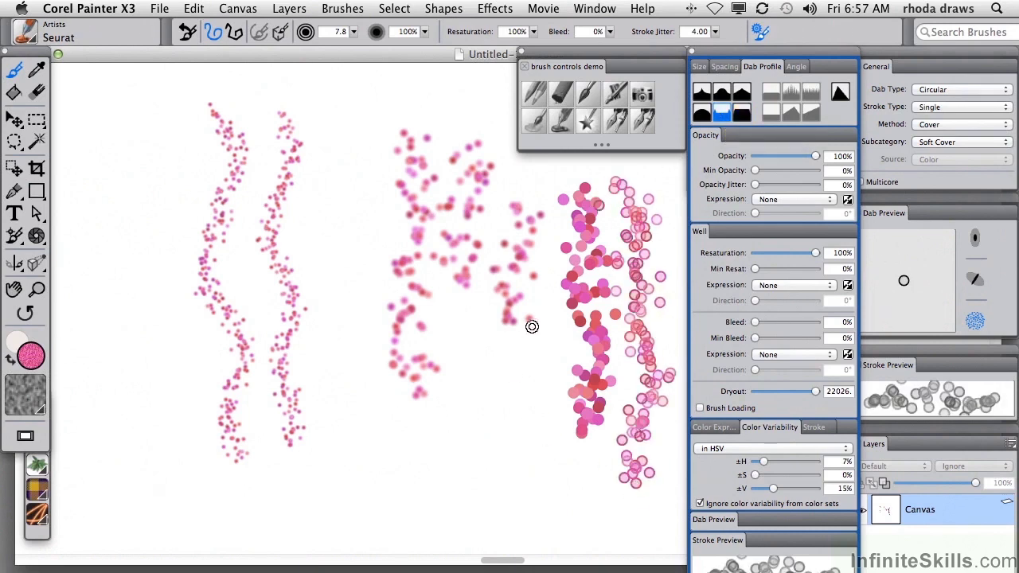
{"action": "mouse_move", "coordinate": [530, 326]}
{"action": "left_mouse_down"}
{"action": "mouse_move", "coordinate": [519, 416]}
{"action": "mouse_move", "coordinate": [563, 501]}
{"action": "left_mouse_up"}
{"action": "left_click_drag", "start_coordinate": [479, 331], "coordinate": [494, 517]}
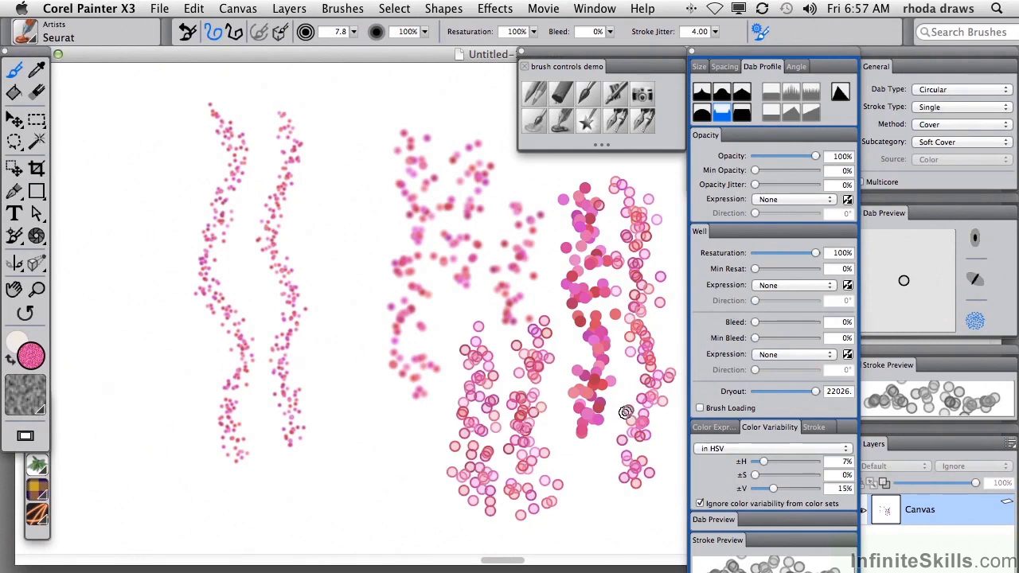
{"action": "left_click", "coordinate": [721, 95]}
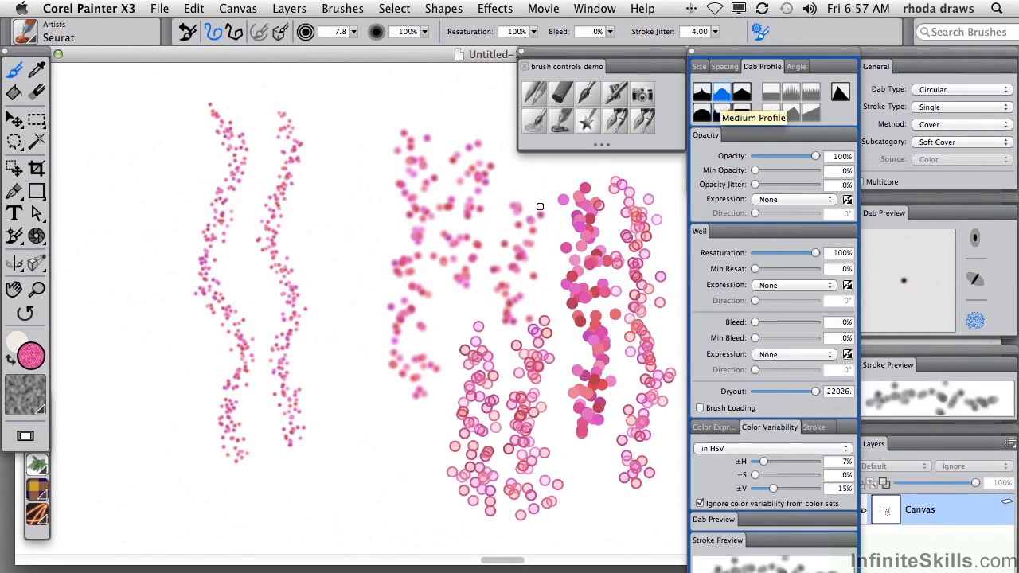
{"action": "mouse_move", "coordinate": [339, 164]}
{"action": "left_mouse_down"}
{"action": "mouse_move", "coordinate": [357, 195]}
{"action": "mouse_move", "coordinate": [371, 493]}
{"action": "left_mouse_up"}
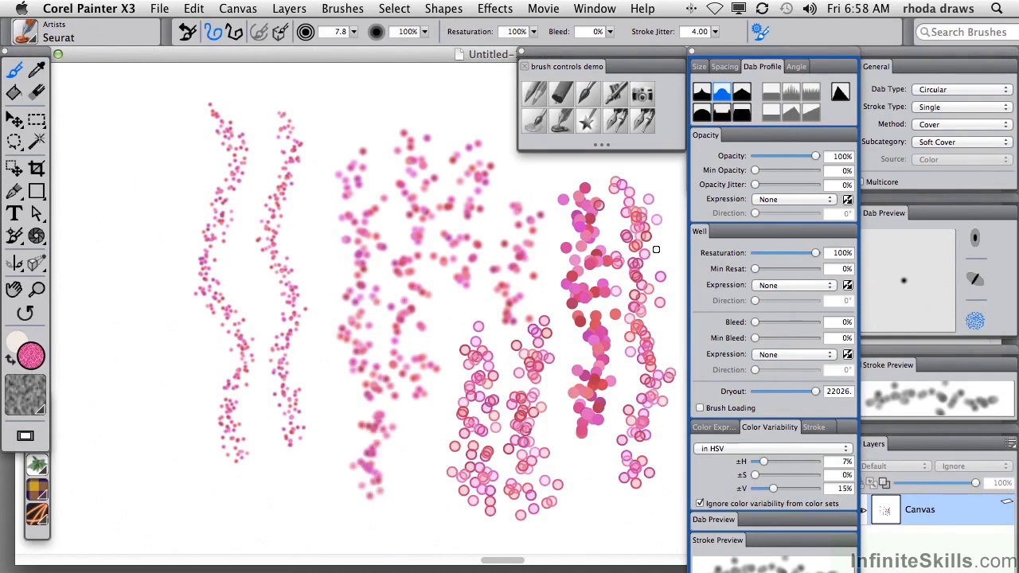
Reset Seurat, paint strokes at 13% and 191% spacing, then show the Stroke Jitter settings
{"action": "left_click", "coordinate": [724, 68]}
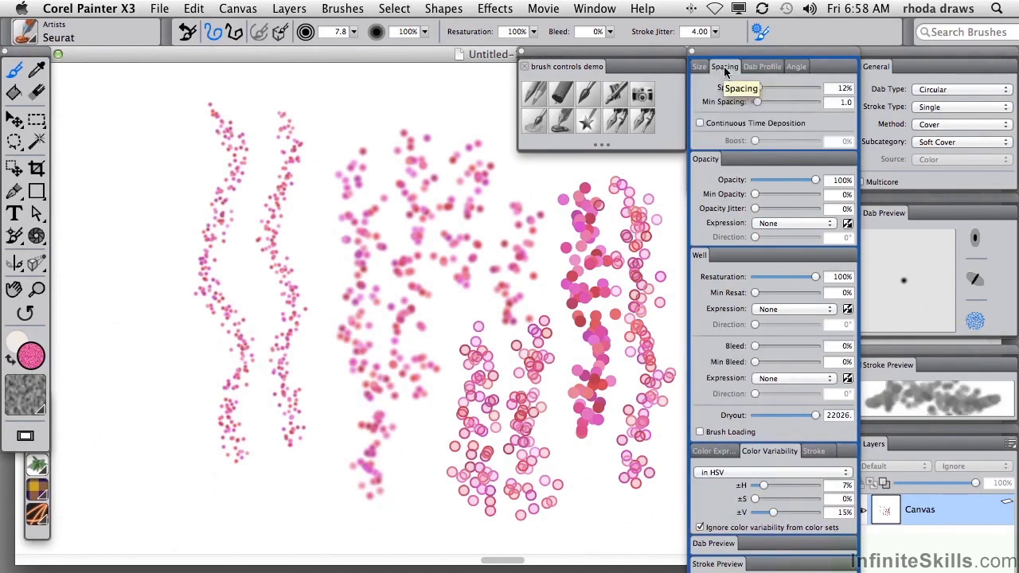
{"action": "left_click", "coordinate": [185, 35]}
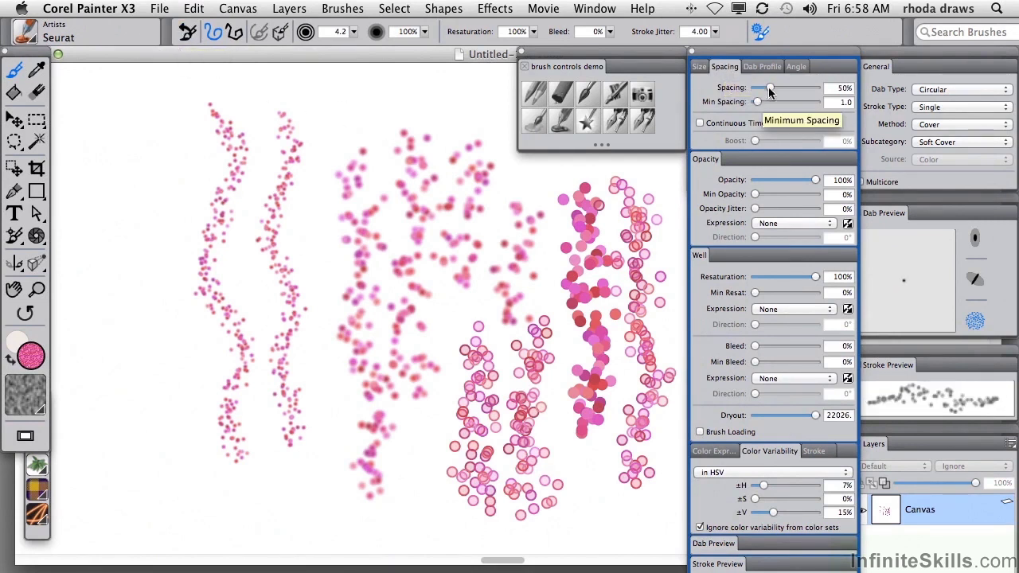
{"action": "left_click_drag", "start_coordinate": [769, 92], "coordinate": [757, 91]}
{"action": "mouse_move", "coordinate": [129, 132]}
{"action": "left_mouse_down"}
{"action": "mouse_move", "coordinate": [143, 195]}
{"action": "mouse_move", "coordinate": [136, 279]}
{"action": "mouse_move", "coordinate": [166, 476]}
{"action": "left_mouse_up"}
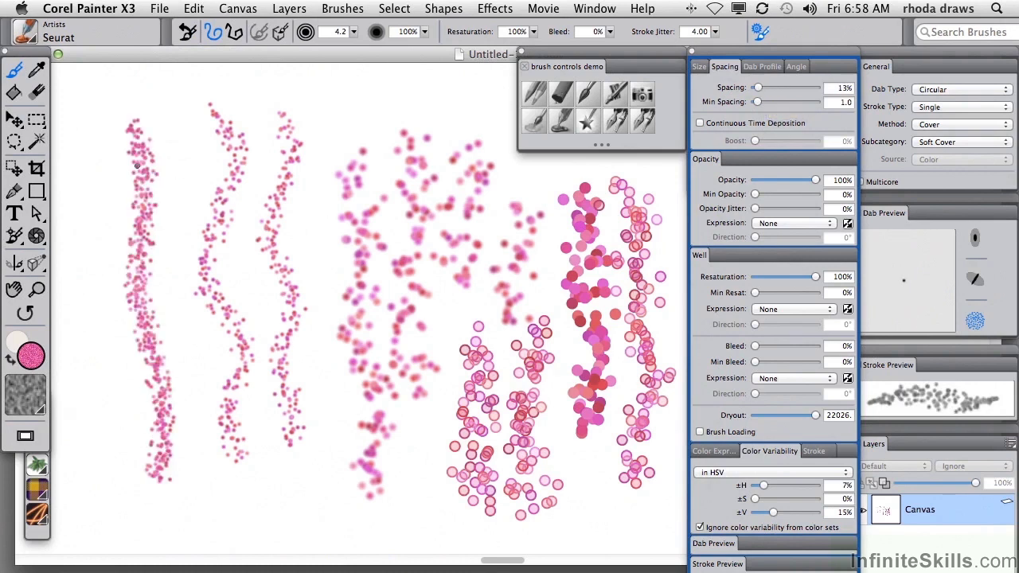
{"action": "left_click_drag", "start_coordinate": [757, 87], "coordinate": [813, 88]}
{"action": "mouse_move", "coordinate": [164, 117]}
{"action": "left_mouse_down"}
{"action": "mouse_move", "coordinate": [182, 141]}
{"action": "mouse_move", "coordinate": [185, 326]}
{"action": "mouse_move", "coordinate": [208, 506]}
{"action": "left_mouse_up"}
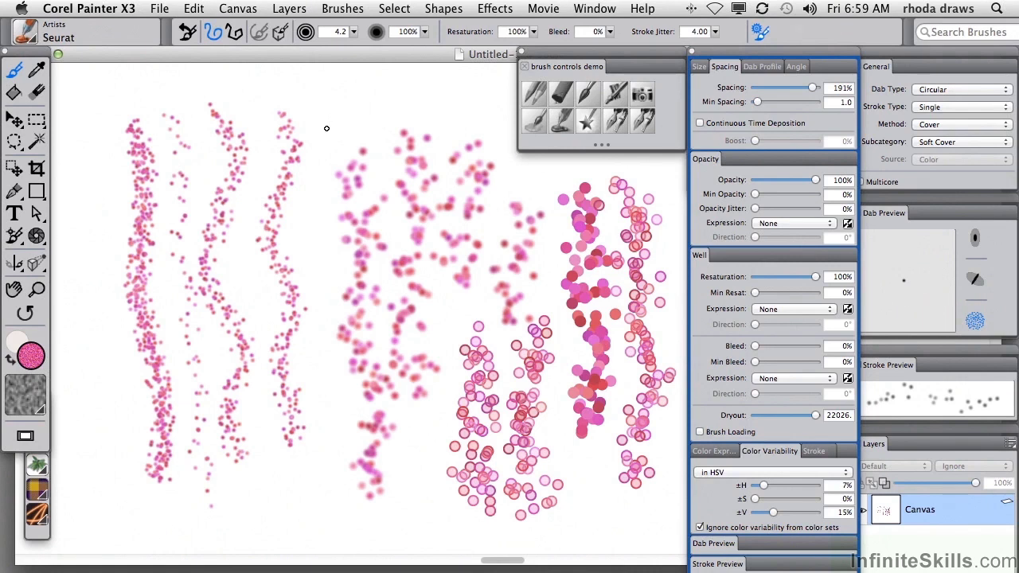
{"action": "left_click", "coordinate": [813, 450]}
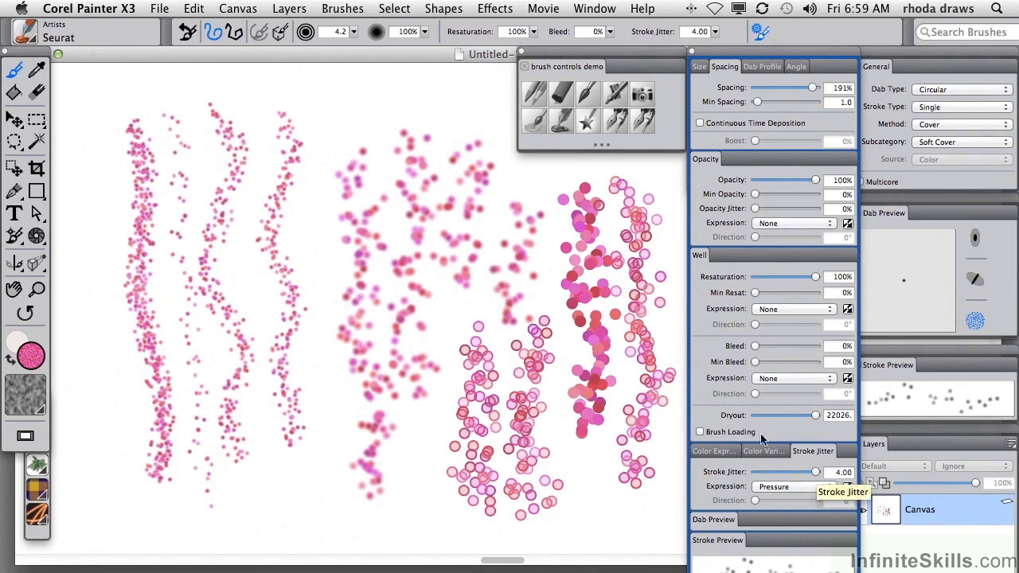
Reset the Seurat brush to defaults, clear the canvas, and paint a wavy dotted stroke at jitter 4.00
{"action": "mouse_move", "coordinate": [328, 141]}
{"action": "left_mouse_down"}
{"action": "mouse_move", "coordinate": [320, 236]}
{"action": "mouse_move", "coordinate": [338, 357]}
{"action": "mouse_move", "coordinate": [333, 458]}
{"action": "left_mouse_up"}
{"action": "left_click", "coordinate": [187, 31]}
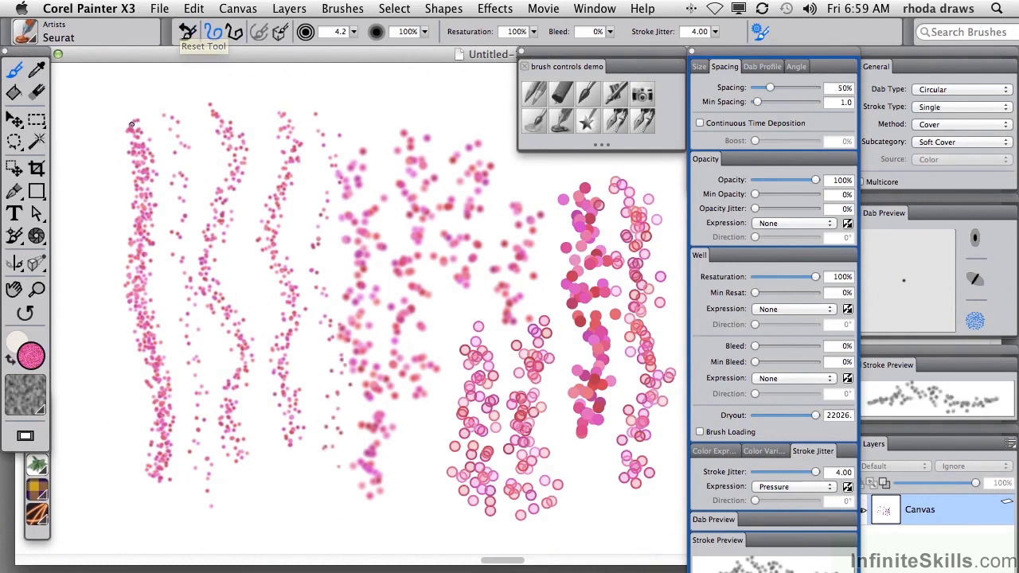
{"action": "mouse_move", "coordinate": [112, 99]}
{"action": "left_mouse_down"}
{"action": "mouse_move", "coordinate": [413, 96]}
{"action": "mouse_move", "coordinate": [432, 87]}
{"action": "left_mouse_up"}
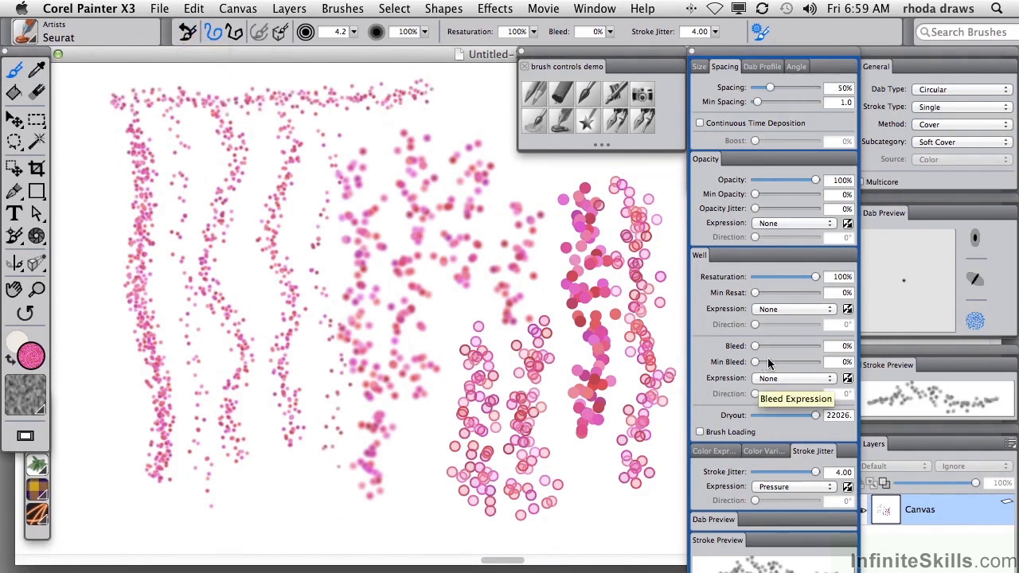
{"action": "key", "text": "super+a"}
{"action": "key", "text": "BackSpace"}
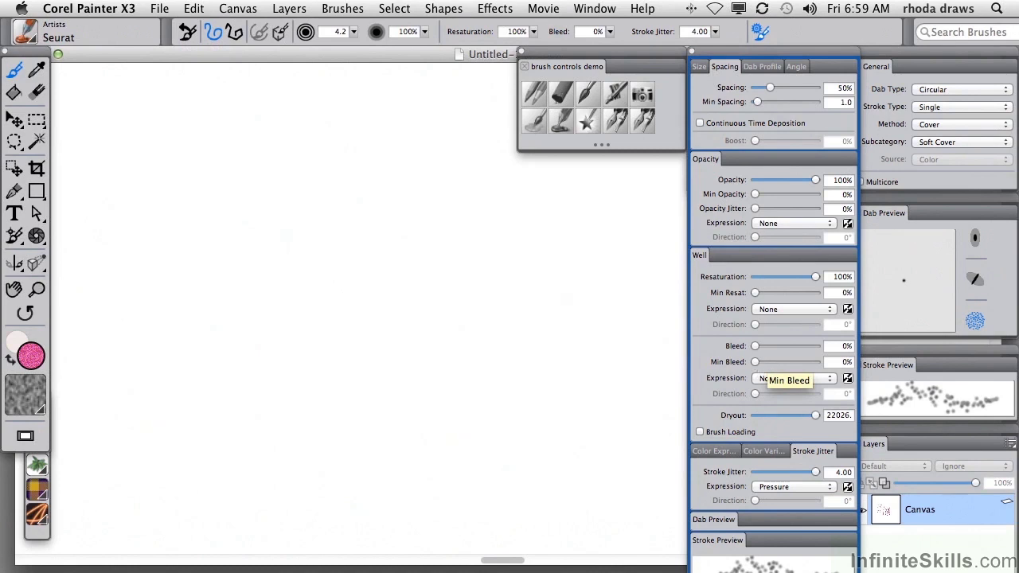
{"action": "left_click_drag", "start_coordinate": [120, 106], "coordinate": [147, 454]}
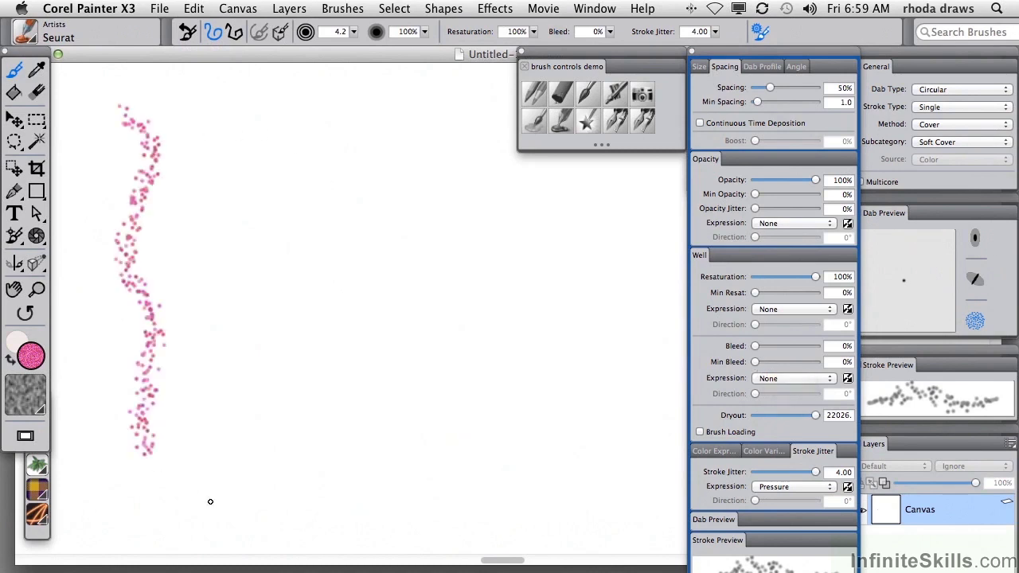
Paint a dotted stroke at Stroke Jitter 2.05, then two smooth strokes at 0.00
{"action": "left_click_drag", "start_coordinate": [815, 472], "coordinate": [786, 476]}
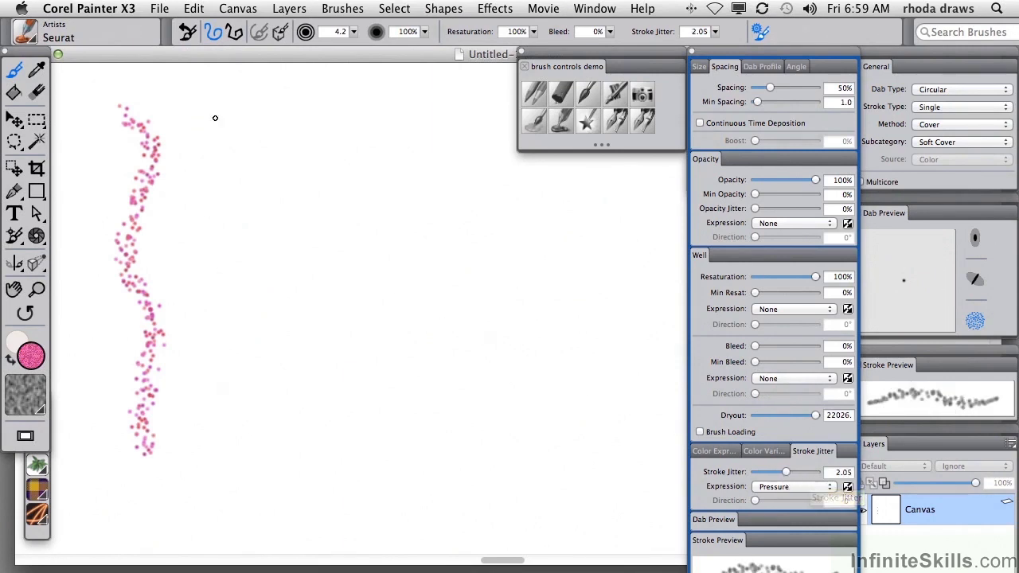
{"action": "mouse_move", "coordinate": [200, 111]}
{"action": "left_mouse_down"}
{"action": "mouse_move", "coordinate": [210, 159]}
{"action": "mouse_move", "coordinate": [205, 493]}
{"action": "left_mouse_up"}
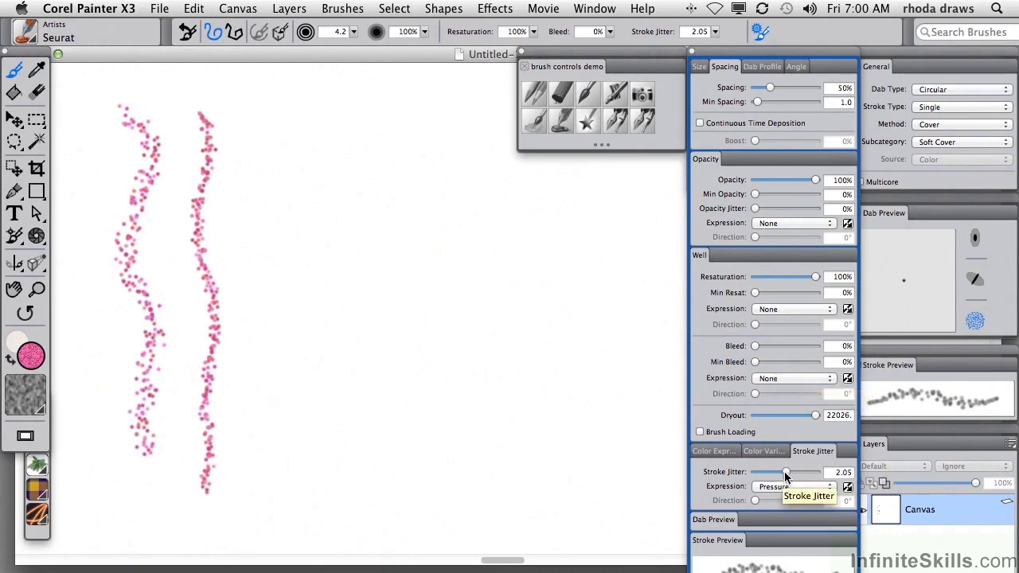
{"action": "left_click_drag", "start_coordinate": [785, 474], "coordinate": [755, 473]}
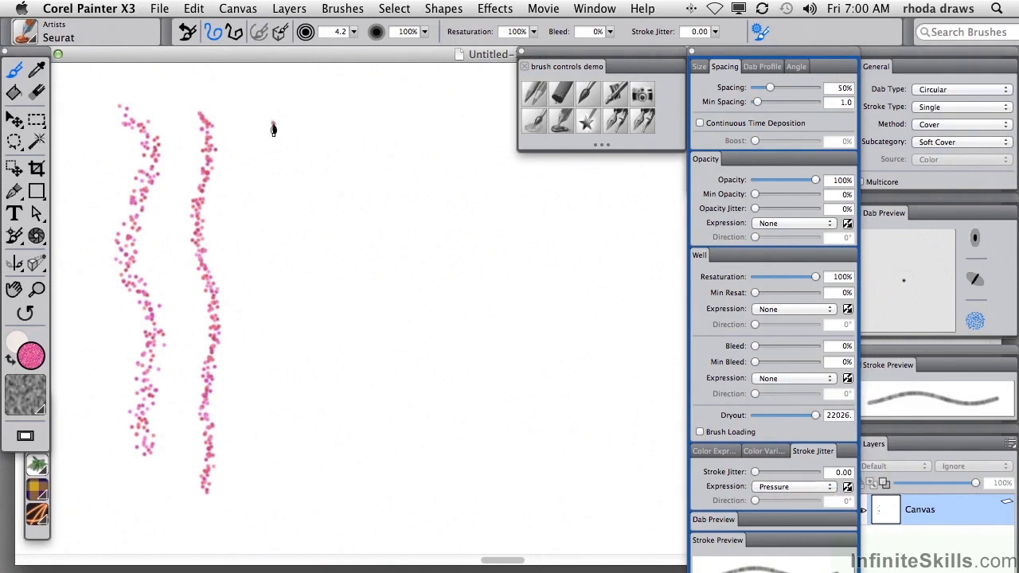
{"action": "mouse_move", "coordinate": [273, 127]}
{"action": "left_mouse_down"}
{"action": "mouse_move", "coordinate": [265, 199]}
{"action": "mouse_move", "coordinate": [298, 407]}
{"action": "mouse_move", "coordinate": [322, 473]}
{"action": "left_mouse_up"}
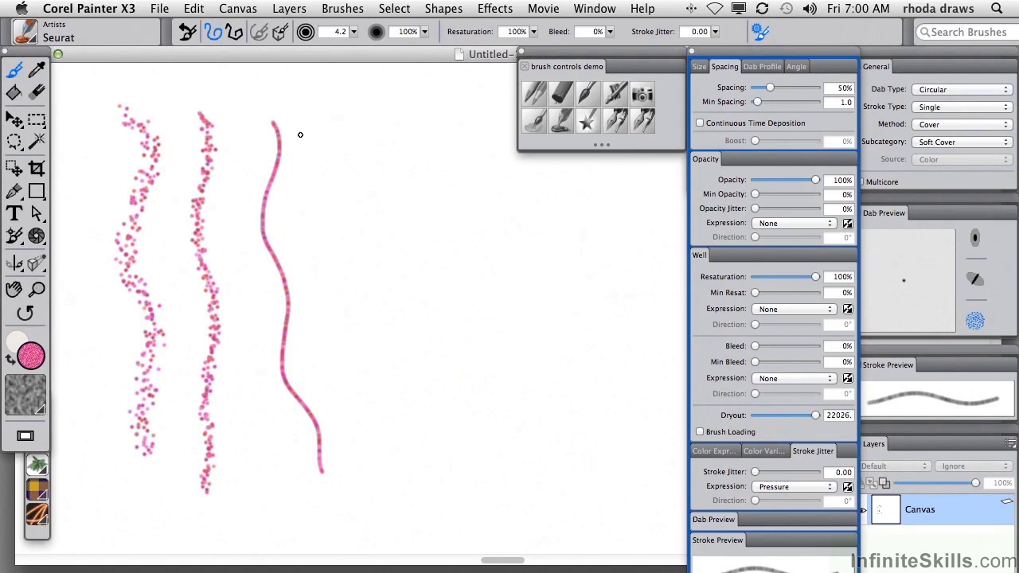
{"action": "mouse_move", "coordinate": [304, 118]}
{"action": "left_mouse_down"}
{"action": "mouse_move", "coordinate": [301, 204]}
{"action": "mouse_move", "coordinate": [320, 239]}
{"action": "mouse_move", "coordinate": [325, 324]}
{"action": "mouse_move", "coordinate": [381, 503]}
{"action": "left_mouse_up"}
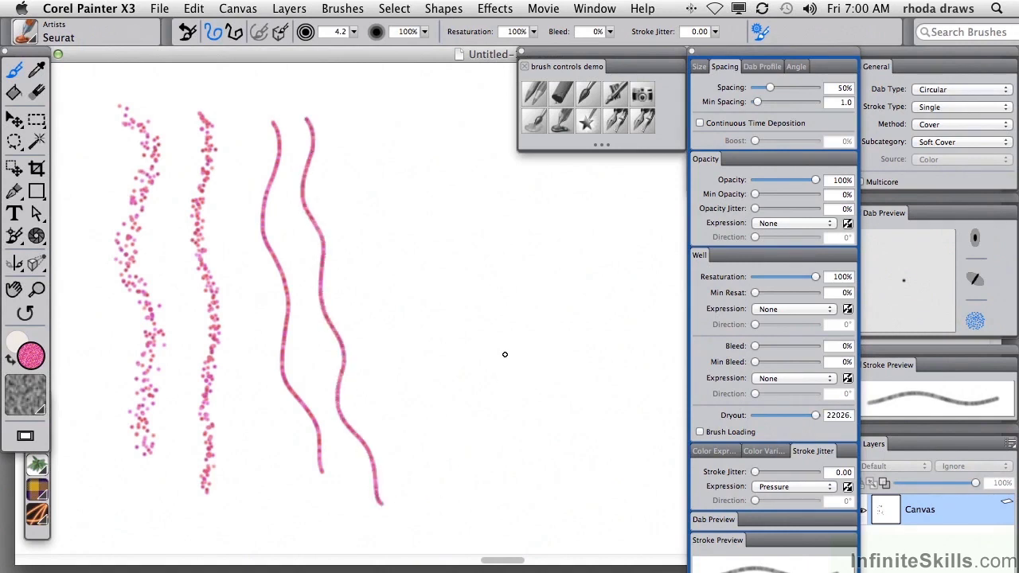
Return Stroke Jitter to 4.00 and paint a scattered-dot stroke right of the smooth lines
{"action": "left_click", "coordinate": [188, 32]}
{"action": "mouse_move", "coordinate": [360, 111]}
{"action": "left_mouse_down"}
{"action": "mouse_move", "coordinate": [409, 268]}
{"action": "mouse_move", "coordinate": [435, 414]}
{"action": "mouse_move", "coordinate": [466, 457]}
{"action": "left_mouse_up"}
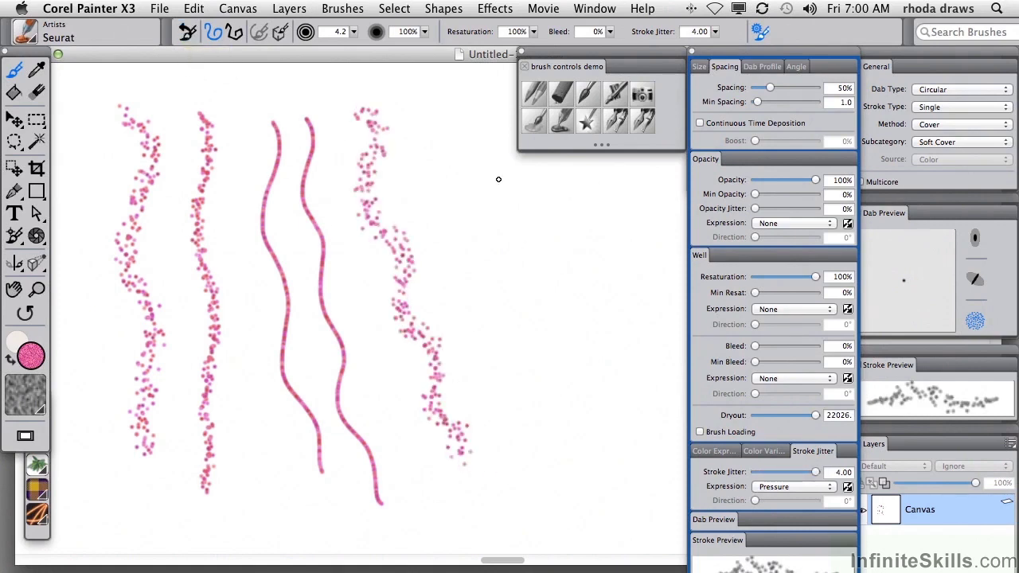